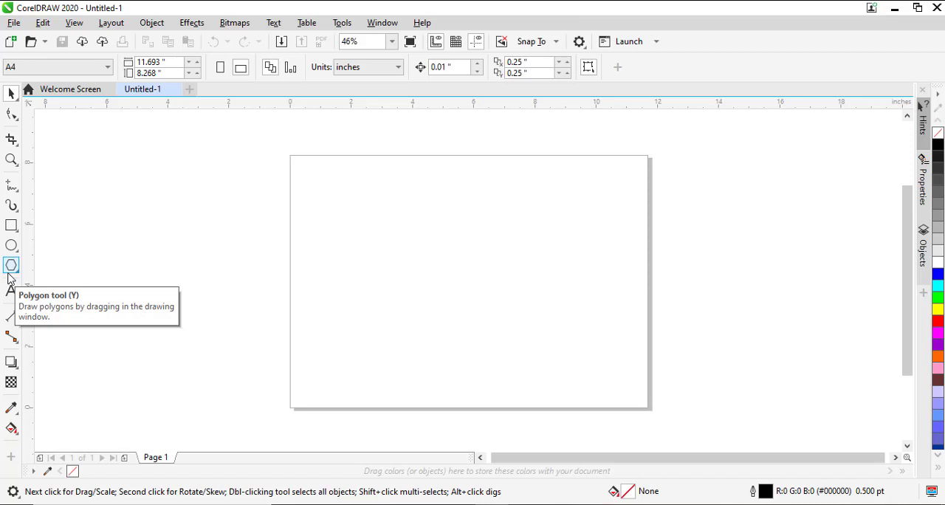
Draw an open freehand heart about 2.93 by 2.69 inches and, beside it, a closed curled shape about 3.11 by 2.98 inches
{"action": "left_click", "coordinate": [8, 186]}
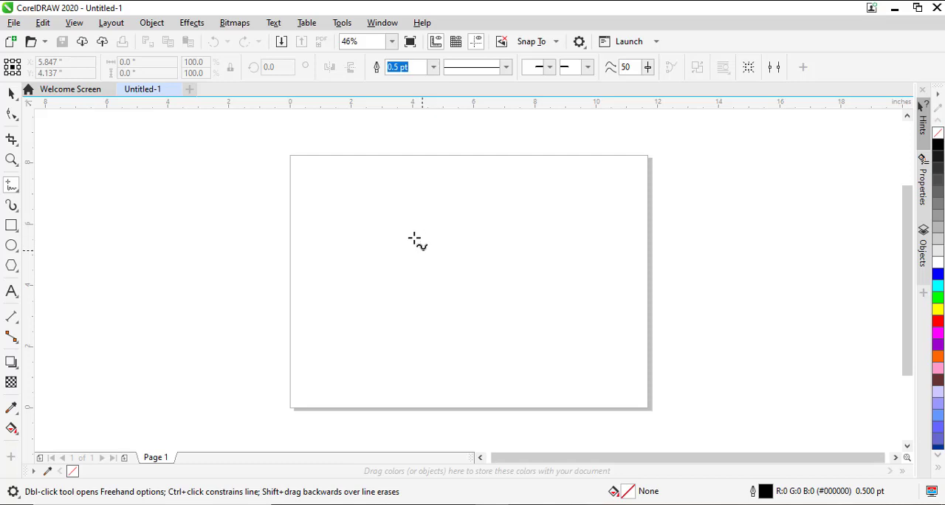
{"action": "mouse_move", "coordinate": [423, 249]}
{"action": "left_mouse_down"}
{"action": "mouse_move", "coordinate": [432, 201]}
{"action": "mouse_move", "coordinate": [447, 198]}
{"action": "mouse_move", "coordinate": [464, 217]}
{"action": "mouse_move", "coordinate": [500, 201]}
{"action": "mouse_move", "coordinate": [496, 243]}
{"action": "mouse_move", "coordinate": [467, 279]}
{"action": "mouse_move", "coordinate": [455, 283]}
{"action": "mouse_move", "coordinate": [421, 249]}
{"action": "left_mouse_up"}
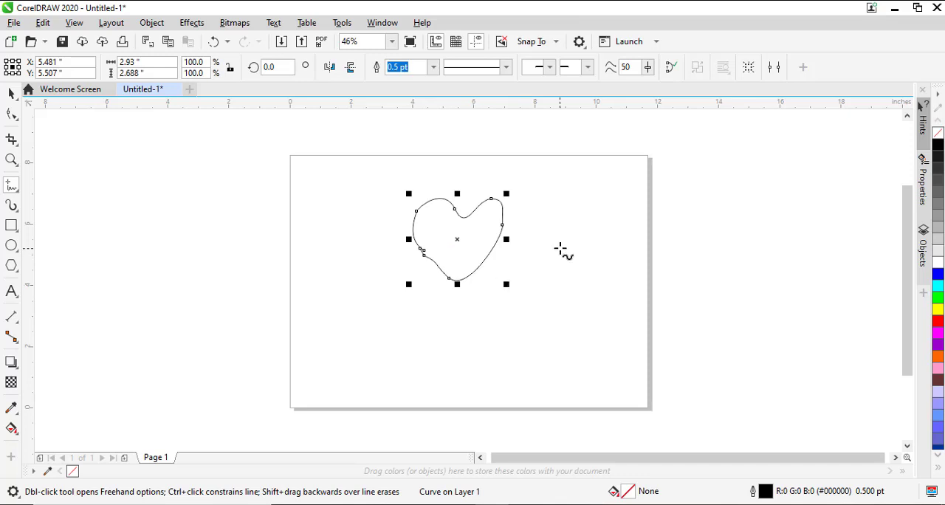
{"action": "mouse_move", "coordinate": [559, 246]}
{"action": "left_mouse_down"}
{"action": "mouse_move", "coordinate": [548, 224]}
{"action": "mouse_move", "coordinate": [555, 203]}
{"action": "mouse_move", "coordinate": [578, 201]}
{"action": "mouse_move", "coordinate": [579, 216]}
{"action": "mouse_move", "coordinate": [598, 210]}
{"action": "mouse_move", "coordinate": [586, 230]}
{"action": "mouse_move", "coordinate": [607, 230]}
{"action": "mouse_move", "coordinate": [598, 253]}
{"action": "mouse_move", "coordinate": [615, 249]}
{"action": "mouse_move", "coordinate": [624, 208]}
{"action": "mouse_move", "coordinate": [591, 197]}
{"action": "mouse_move", "coordinate": [607, 184]}
{"action": "mouse_move", "coordinate": [638, 197]}
{"action": "mouse_move", "coordinate": [640, 242]}
{"action": "mouse_move", "coordinate": [623, 272]}
{"action": "mouse_move", "coordinate": [559, 247]}
{"action": "left_mouse_up"}
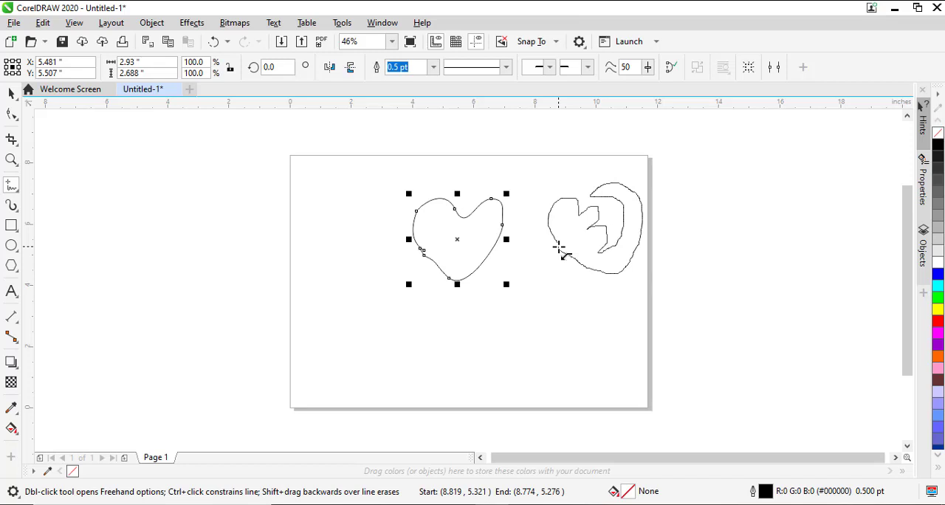
{"action": "left_click_drag", "start_coordinate": [559, 248], "coordinate": [558, 247]}
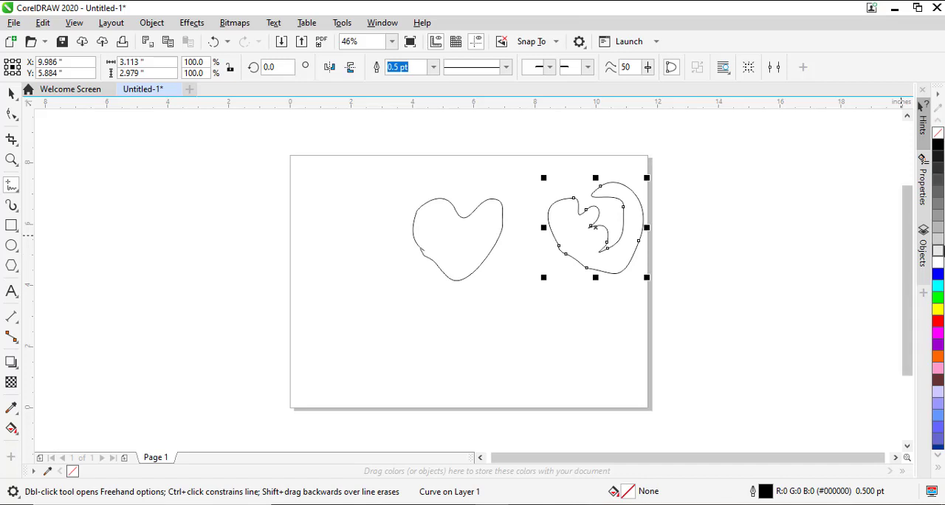
Fill the closed curled shape with grey #CCCCCC, and apply 30% Black and grey #999999 fills in turn to the open heart
{"action": "left_click", "coordinate": [938, 240]}
{"action": "key", "text": "space"}
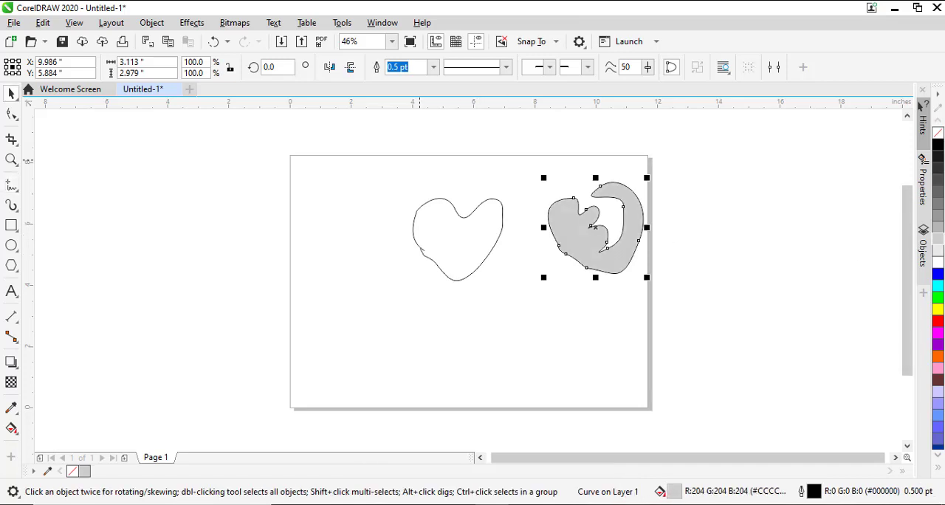
{"action": "left_click", "coordinate": [461, 229]}
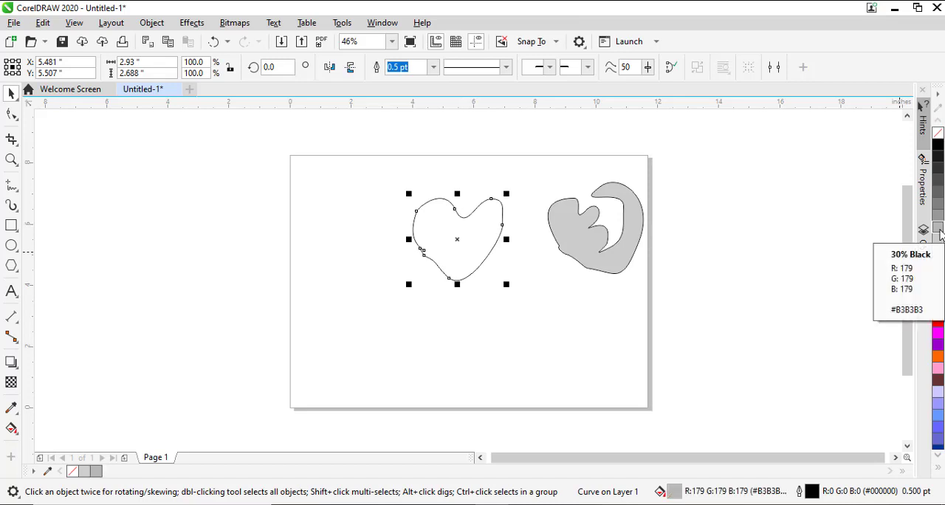
{"action": "left_click", "coordinate": [938, 217]}
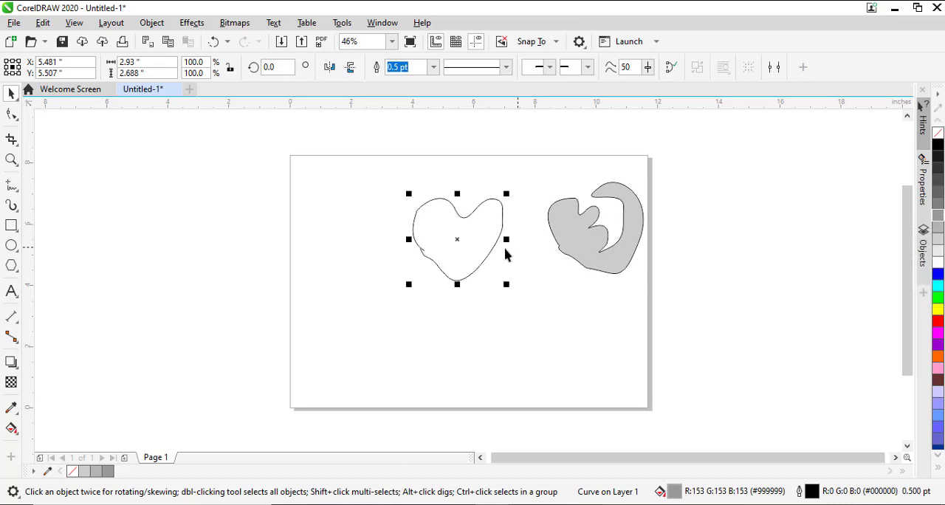
Change the closed curled shape's fill to 10% Black, grey #999999 and finally Magenta
{"action": "left_click", "coordinate": [611, 255]}
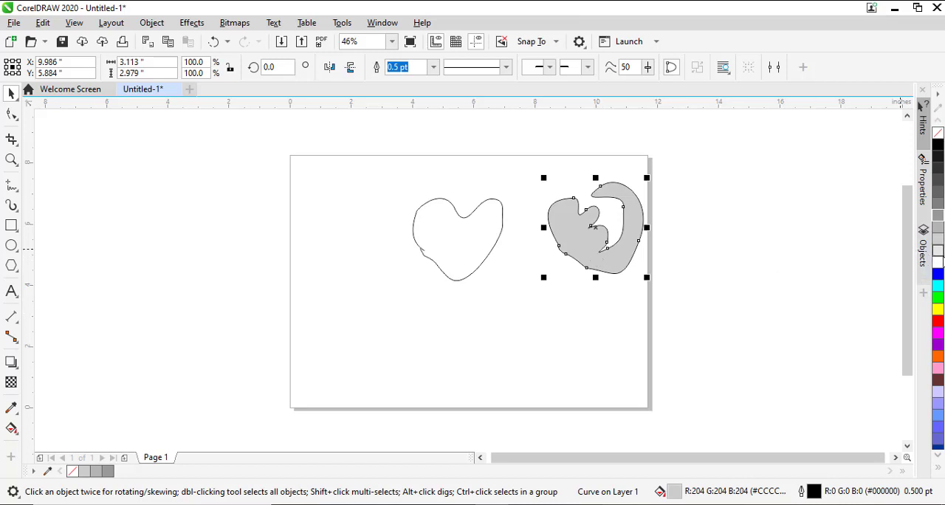
{"action": "left_click", "coordinate": [937, 257]}
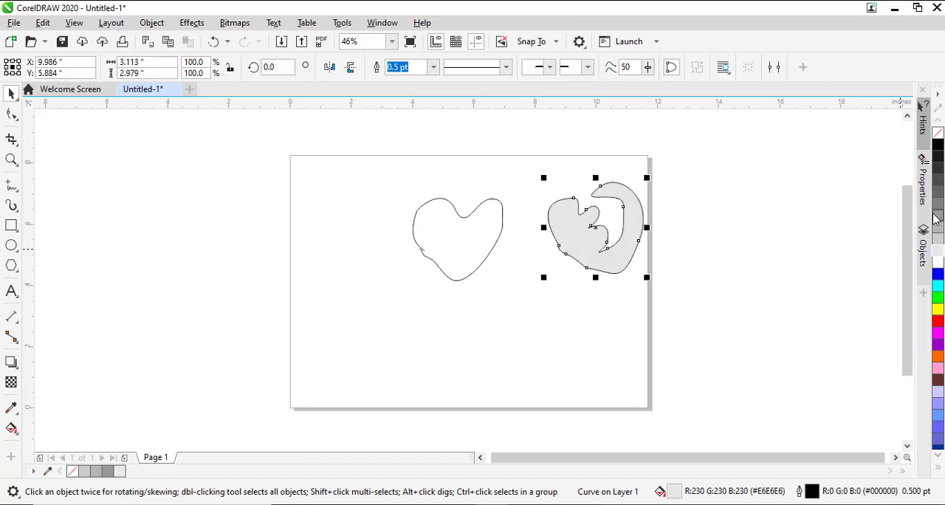
{"action": "left_click", "coordinate": [938, 217]}
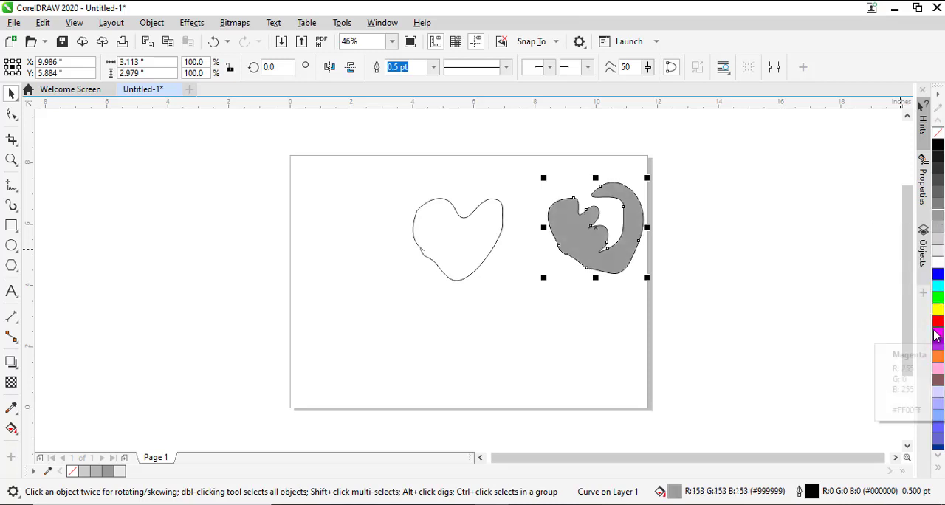
{"action": "left_click", "coordinate": [937, 333]}
Apply Blue to both the fill and the outline of the open heart
{"action": "left_click", "coordinate": [478, 239]}
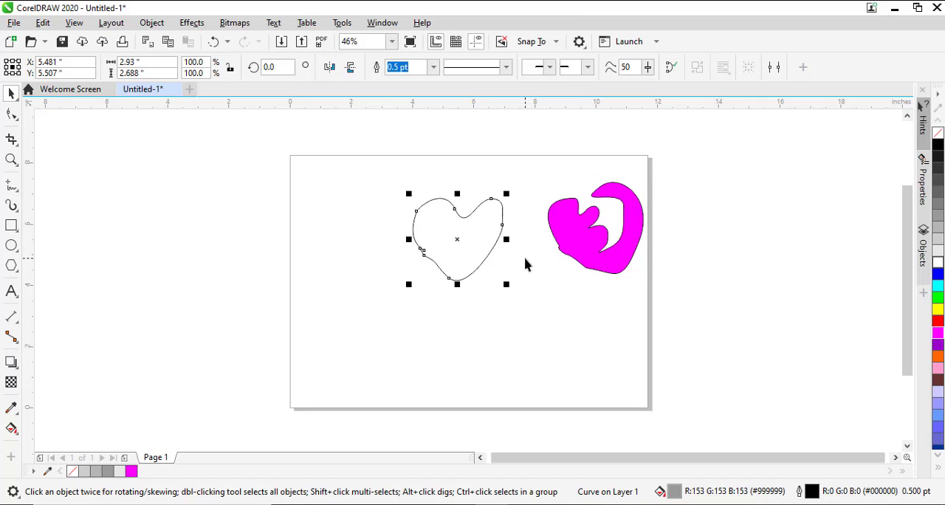
{"action": "left_click", "coordinate": [939, 276]}
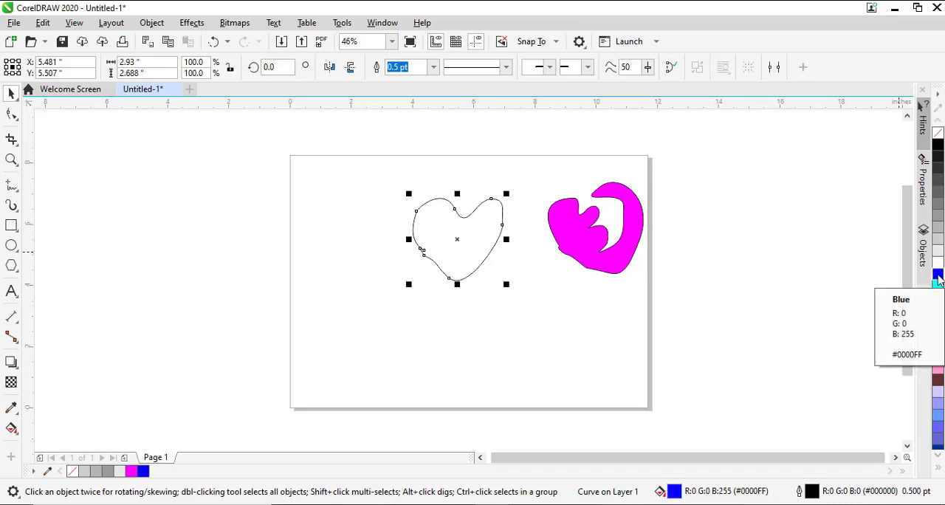
{"action": "right_click", "coordinate": [938, 276]}
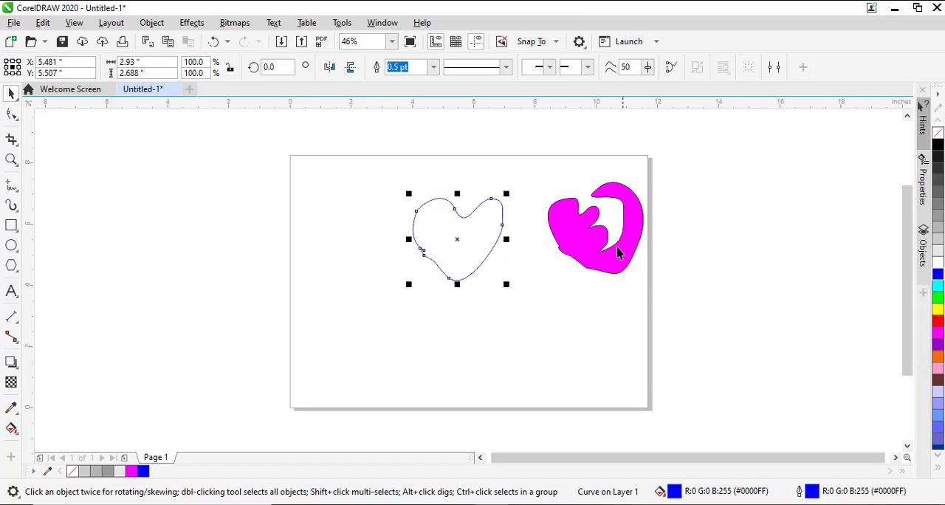
Colour the closed curled shape's outline white, 10% Black and black in turn, and finally remove the outline
{"action": "left_click", "coordinate": [580, 259]}
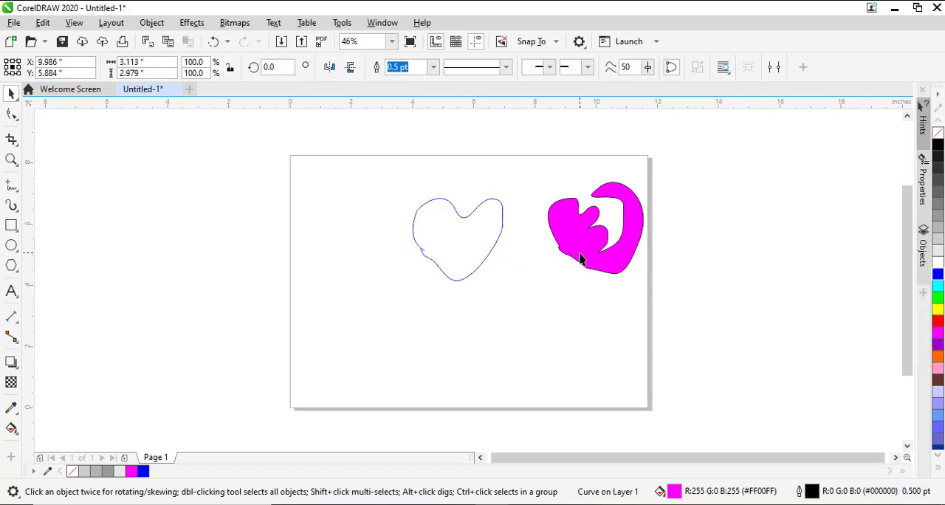
{"action": "right_click", "coordinate": [938, 272]}
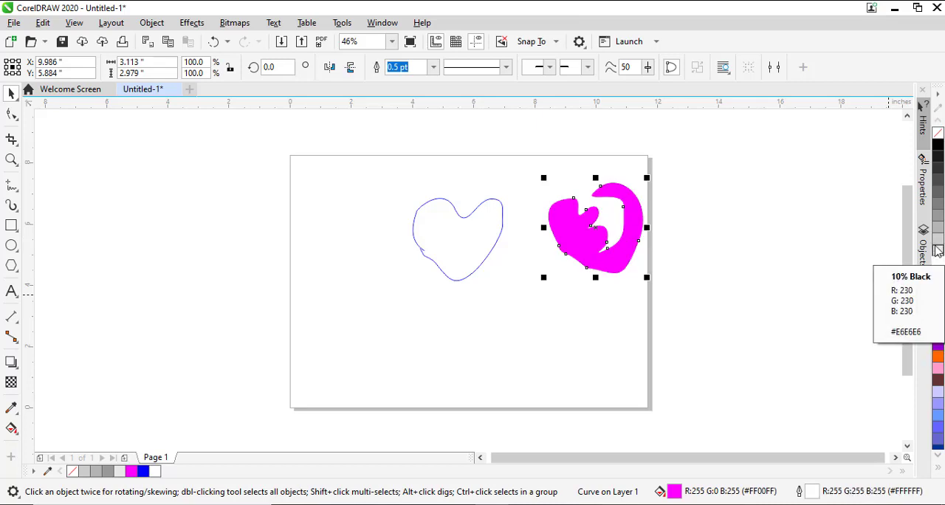
{"action": "right_click", "coordinate": [939, 250]}
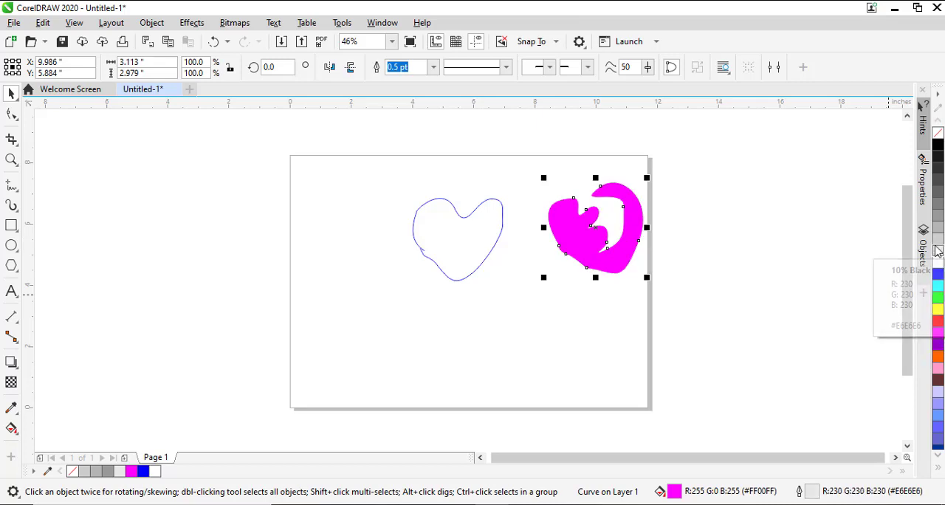
{"action": "right_click", "coordinate": [939, 145]}
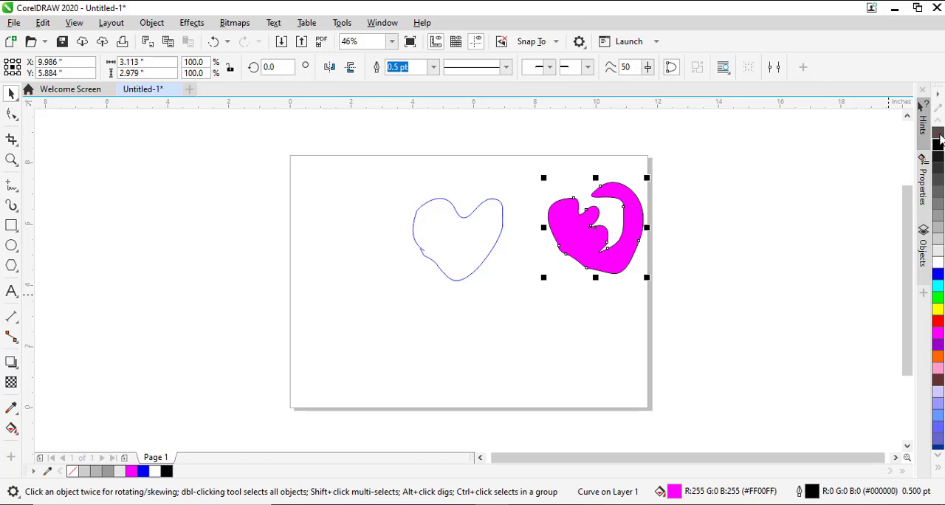
{"action": "right_click", "coordinate": [940, 140]}
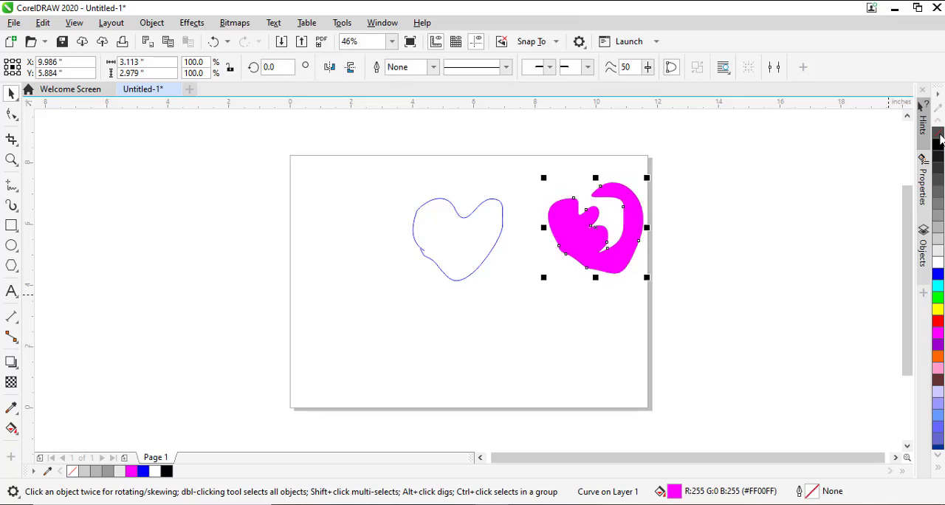
Clear the closed curled shape's fill, refill it with Blue and move it beside the open heart to about X 8.74, Y 5.73 inches
{"action": "left_click", "coordinate": [940, 140]}
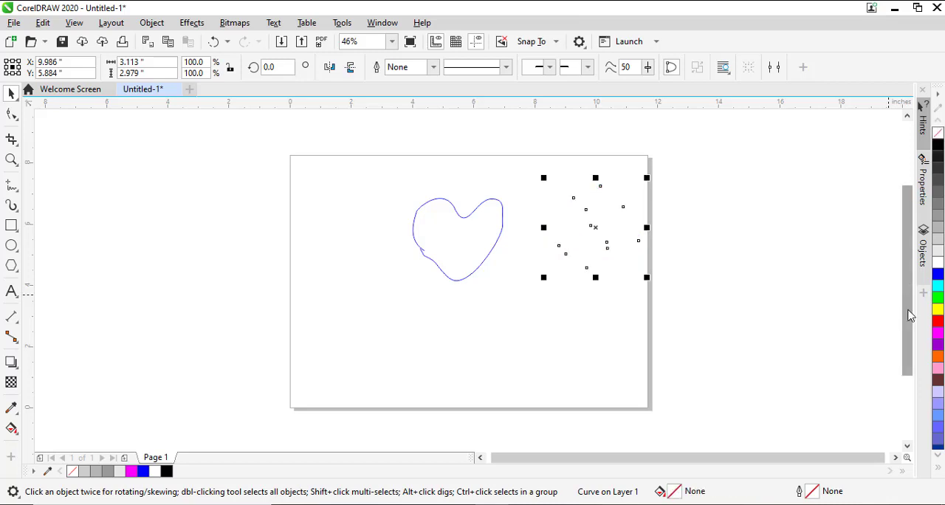
{"action": "left_click", "coordinate": [938, 276]}
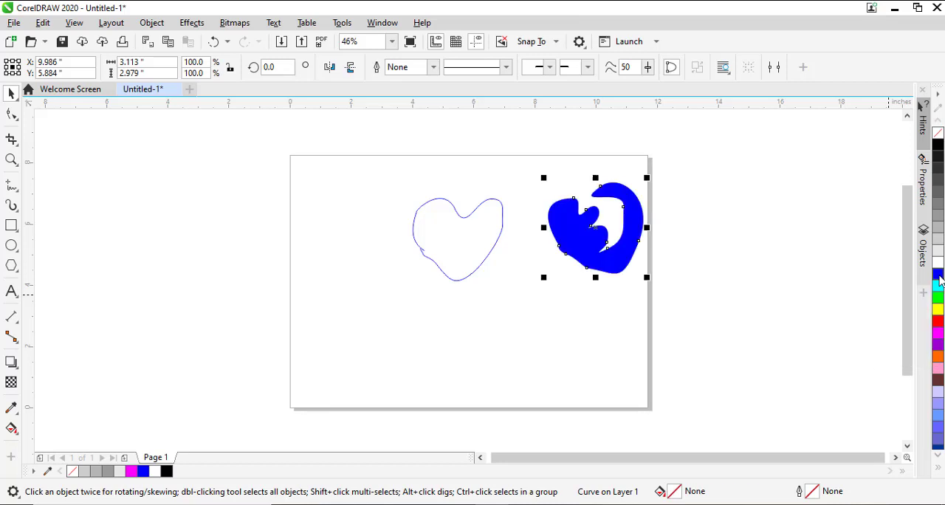
{"action": "left_click_drag", "start_coordinate": [627, 258], "coordinate": [589, 262]}
{"action": "left_click", "coordinate": [741, 288]}
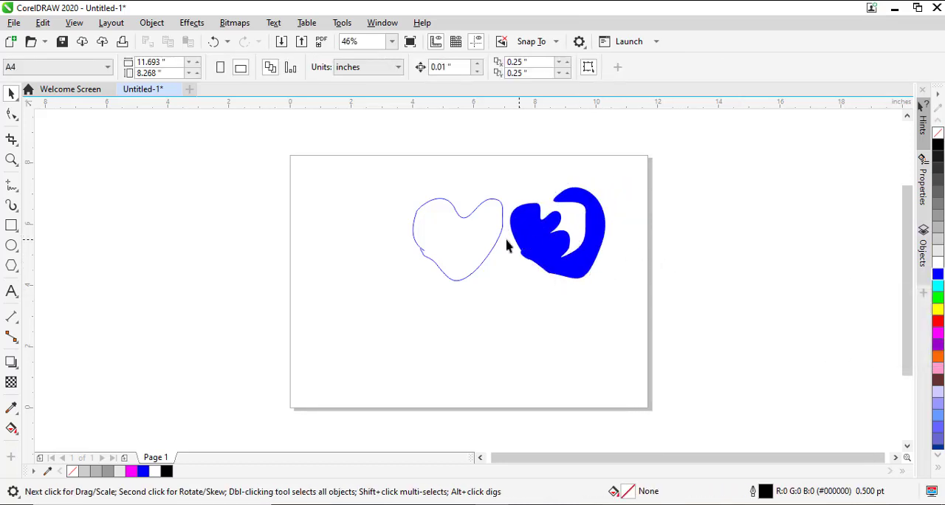
{"action": "left_click", "coordinate": [470, 231]}
{"action": "left_click", "coordinate": [580, 266]}
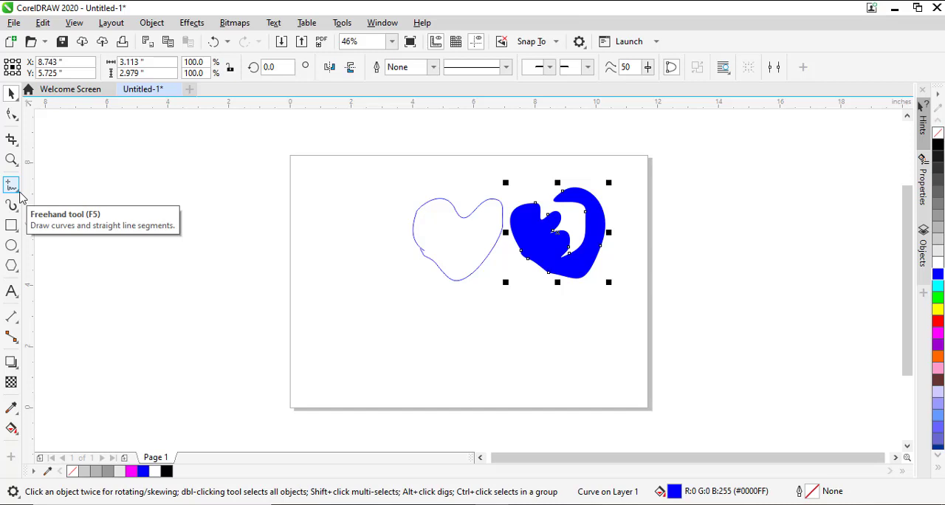
Draw a closed leaf shape about 2.73 by 4.91 inches to the left of the heart with the Pen tool
{"action": "left_click", "coordinate": [21, 196]}
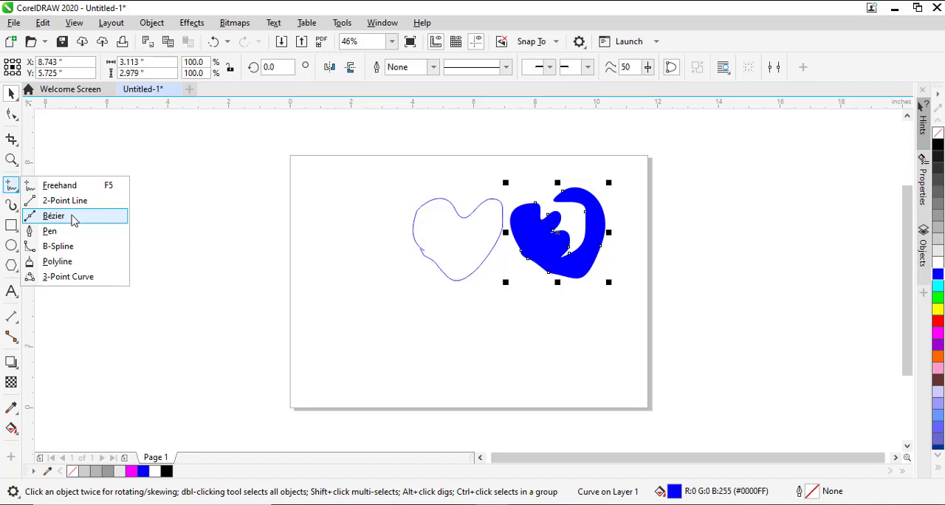
{"action": "left_click", "coordinate": [70, 232]}
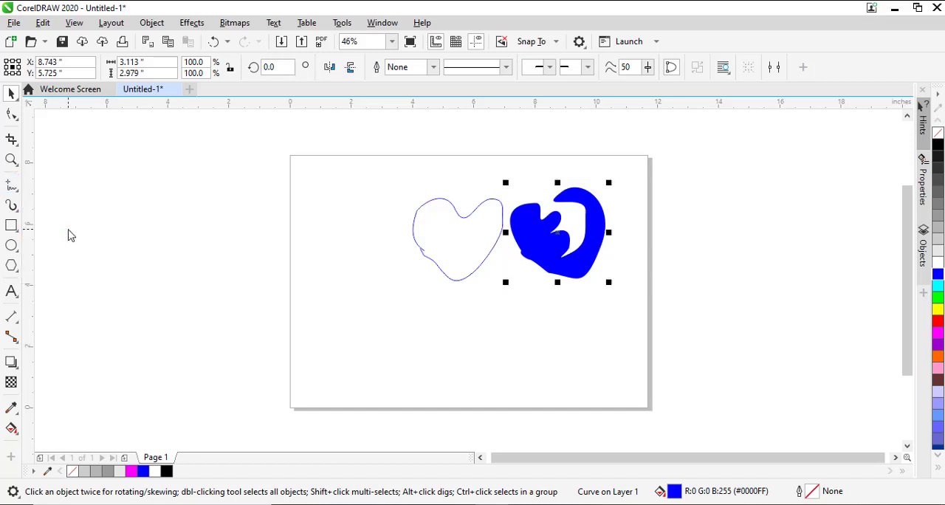
{"action": "left_click", "coordinate": [337, 189]}
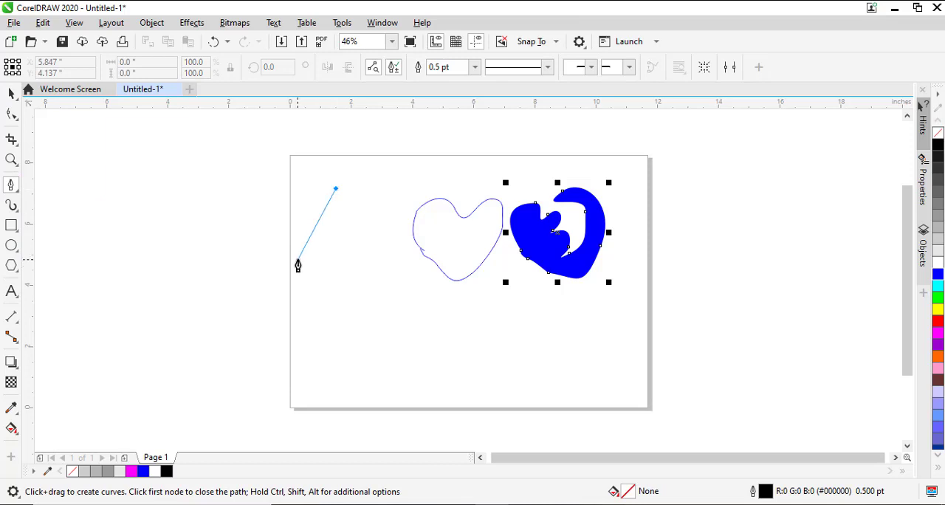
{"action": "left_click_drag", "start_coordinate": [297, 259], "coordinate": [296, 314]}
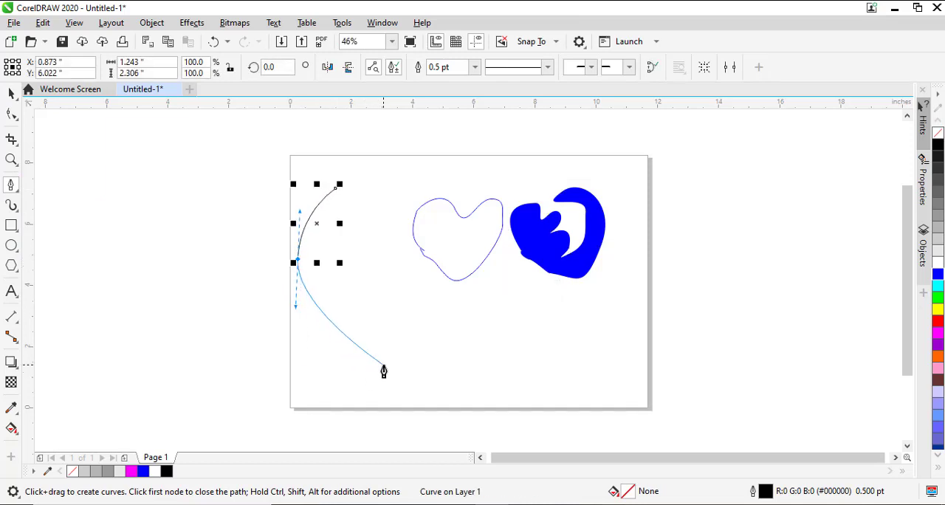
{"action": "key", "text": "Escape"}
{"action": "left_click", "coordinate": [352, 341]}
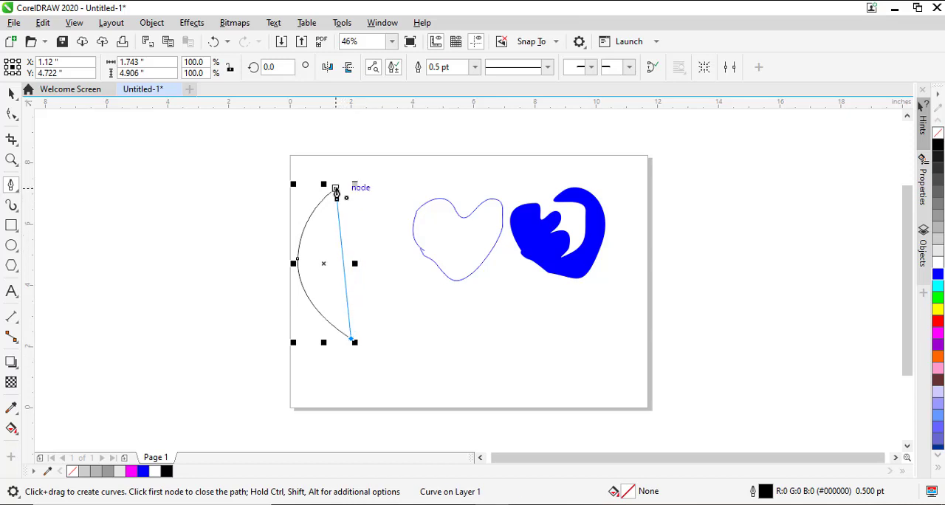
{"action": "left_click_drag", "start_coordinate": [339, 189], "coordinate": [390, 264]}
{"action": "left_click_drag", "start_coordinate": [452, 251], "coordinate": [427, 248]}
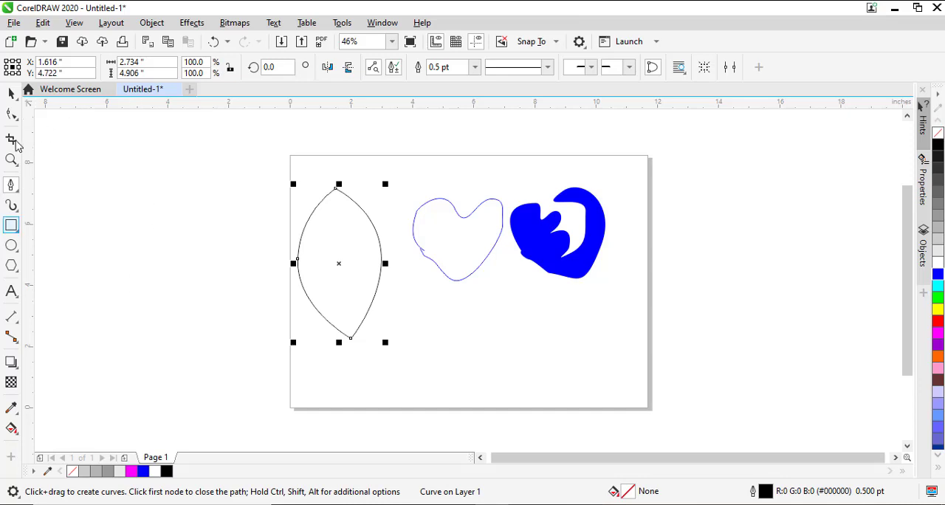
Delete the leaf, the open heart and the blue curled shape from the page together
{"action": "left_click", "coordinate": [11, 94]}
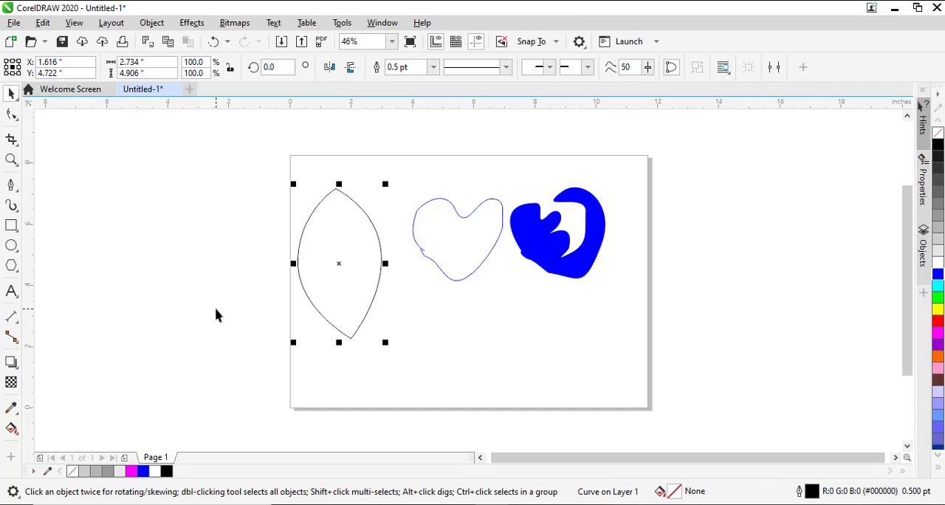
{"action": "left_click_drag", "start_coordinate": [212, 150], "coordinate": [614, 349]}
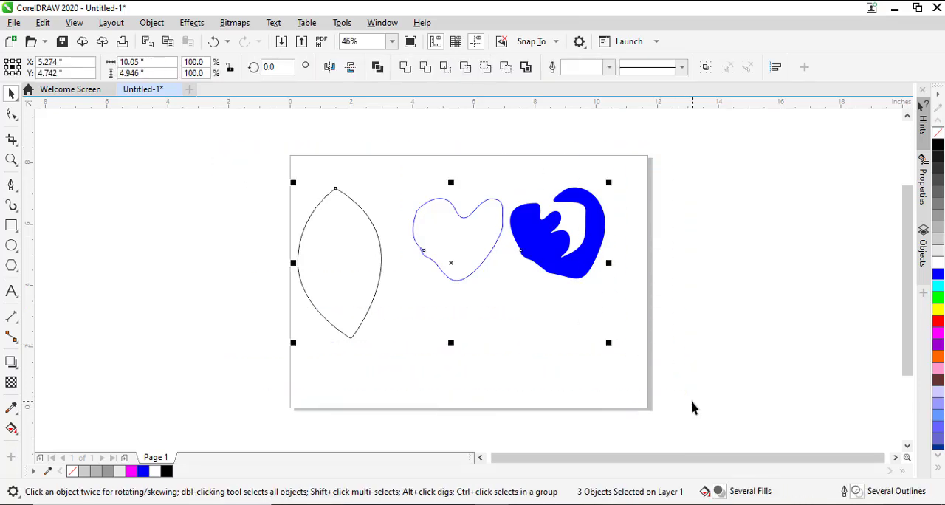
{"action": "key", "text": "Delete"}
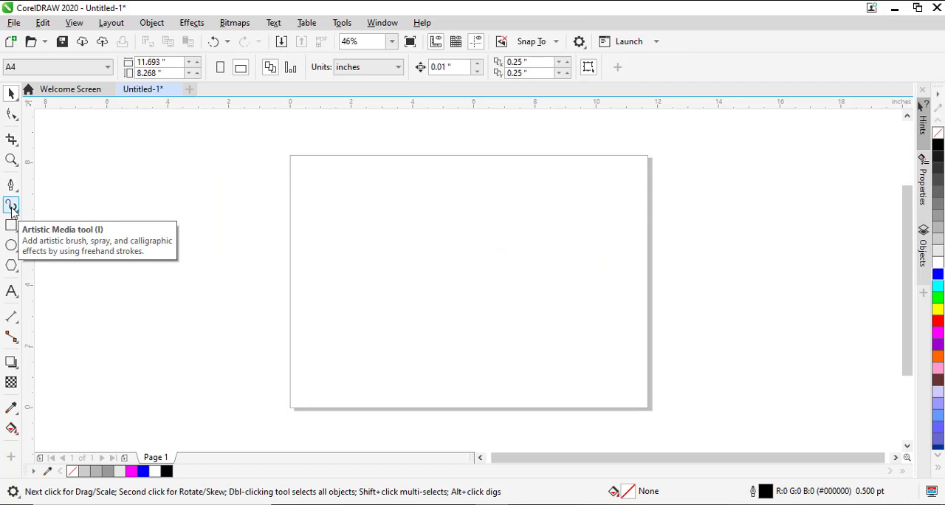
Draw an inward-curling spiral stroke on the left half of the page with the Artistic Media tool's preset stroke, 0.5 inch wide
{"action": "left_click", "coordinate": [12, 207]}
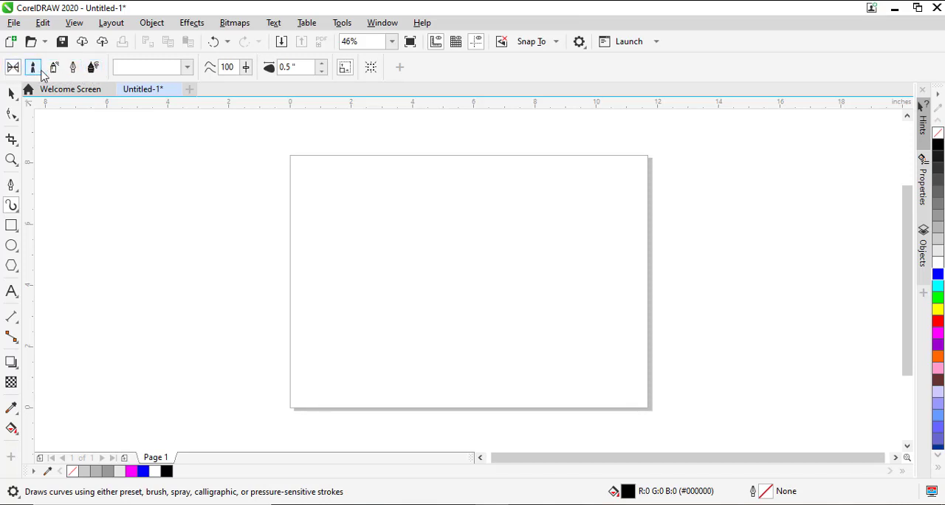
{"action": "left_click", "coordinate": [189, 67]}
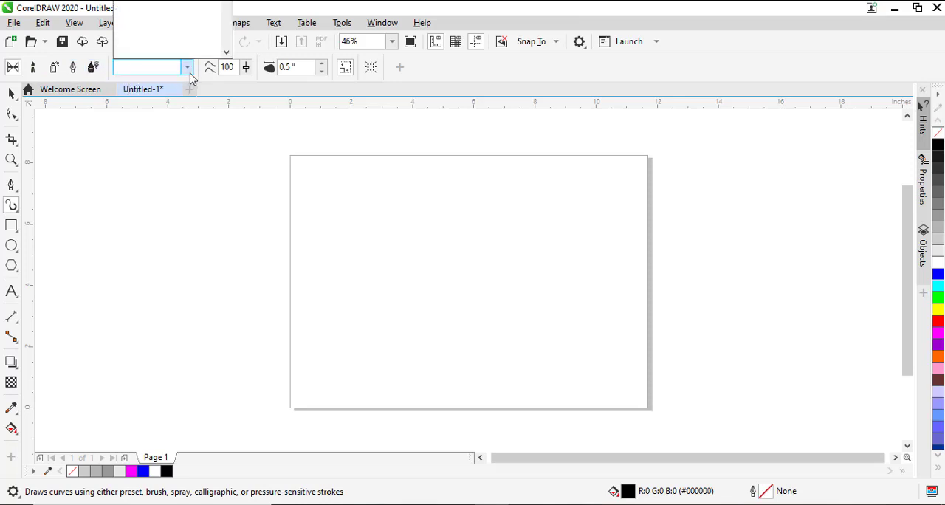
{"action": "left_click", "coordinate": [191, 73]}
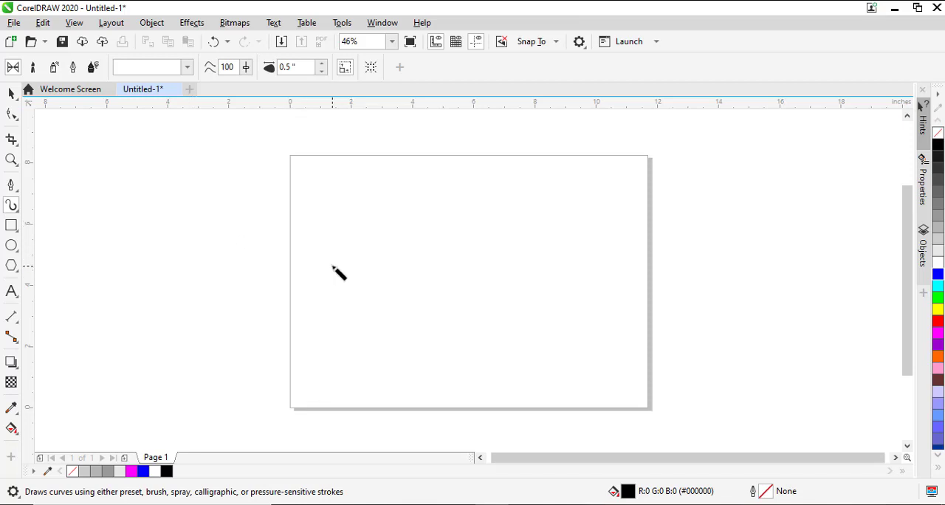
{"action": "mouse_move", "coordinate": [333, 265]}
{"action": "left_mouse_down"}
{"action": "mouse_move", "coordinate": [368, 237]}
{"action": "mouse_move", "coordinate": [421, 232]}
{"action": "mouse_move", "coordinate": [422, 296]}
{"action": "mouse_move", "coordinate": [386, 305]}
{"action": "mouse_move", "coordinate": [370, 287]}
{"action": "mouse_move", "coordinate": [388, 255]}
{"action": "mouse_move", "coordinate": [431, 250]}
{"action": "mouse_move", "coordinate": [430, 277]}
{"action": "mouse_move", "coordinate": [397, 300]}
{"action": "mouse_move", "coordinate": [371, 290]}
{"action": "mouse_move", "coordinate": [403, 265]}
{"action": "mouse_move", "coordinate": [389, 286]}
{"action": "left_mouse_up"}
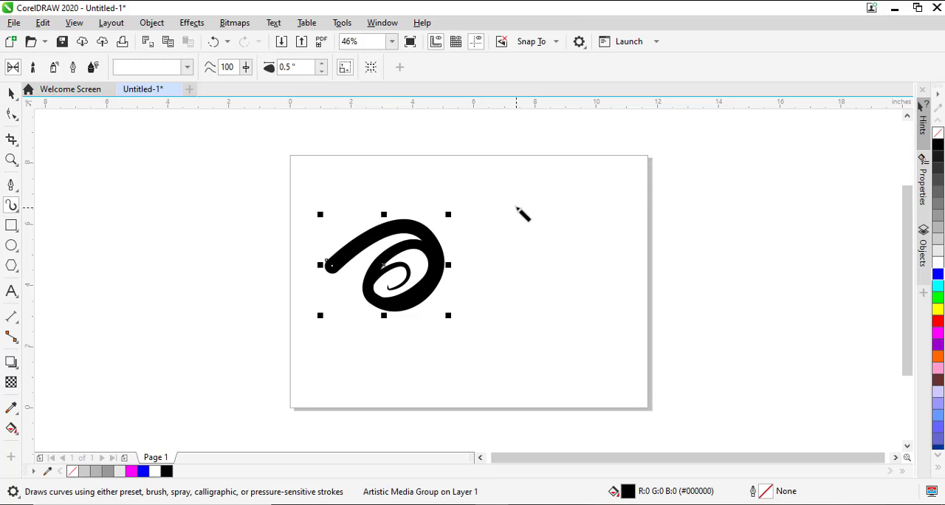
Draw a wavy vertical stroke and a zigzag stroke to the right of the spiral, using the same 0.5 inch preset stroke
{"action": "mouse_move", "coordinate": [503, 193]}
{"action": "left_mouse_down"}
{"action": "mouse_move", "coordinate": [510, 229]}
{"action": "mouse_move", "coordinate": [550, 257]}
{"action": "mouse_move", "coordinate": [517, 317]}
{"action": "mouse_move", "coordinate": [558, 342]}
{"action": "mouse_move", "coordinate": [532, 369]}
{"action": "mouse_move", "coordinate": [487, 339]}
{"action": "mouse_move", "coordinate": [508, 327]}
{"action": "left_mouse_up"}
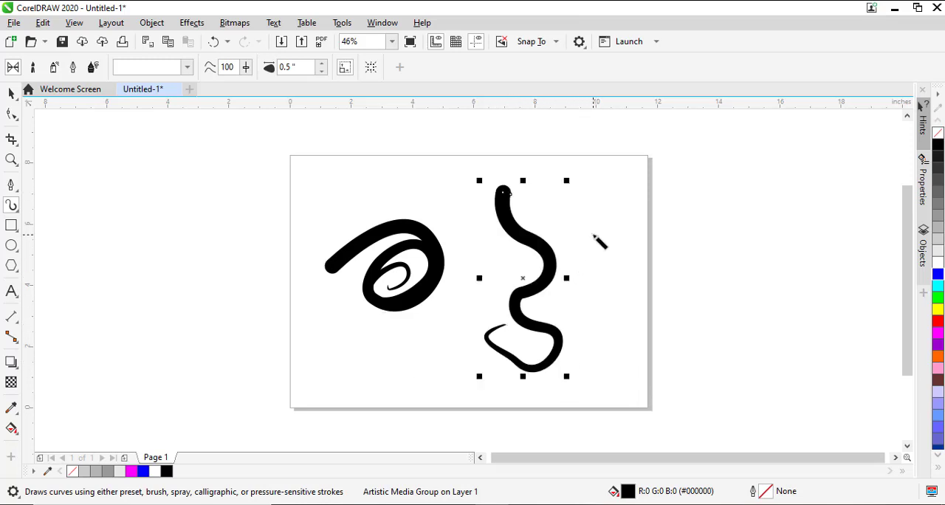
{"action": "mouse_move", "coordinate": [591, 201]}
{"action": "left_mouse_down"}
{"action": "mouse_move", "coordinate": [590, 282]}
{"action": "mouse_move", "coordinate": [617, 225]}
{"action": "mouse_move", "coordinate": [622, 316]}
{"action": "mouse_move", "coordinate": [648, 235]}
{"action": "left_mouse_up"}
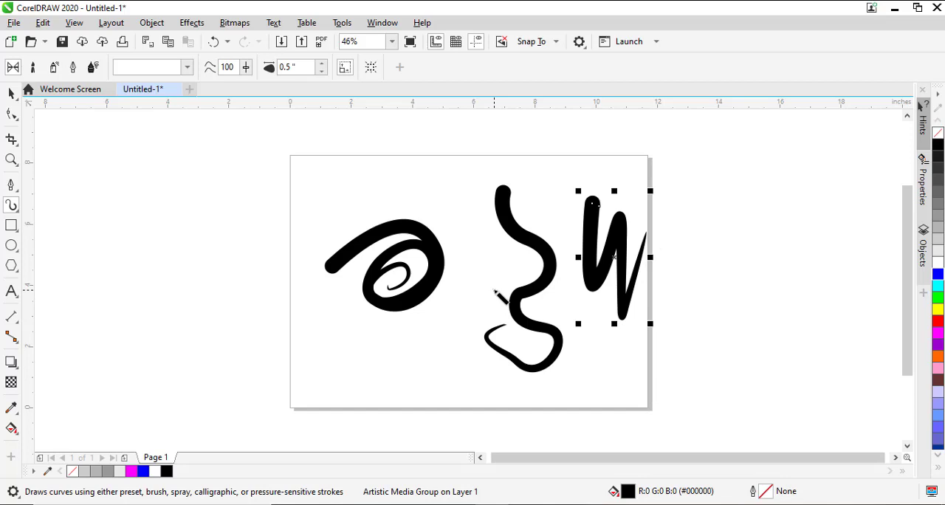
Choose another preset stroke and draw five short tapered strokes around the spiral
{"action": "left_click", "coordinate": [188, 67]}
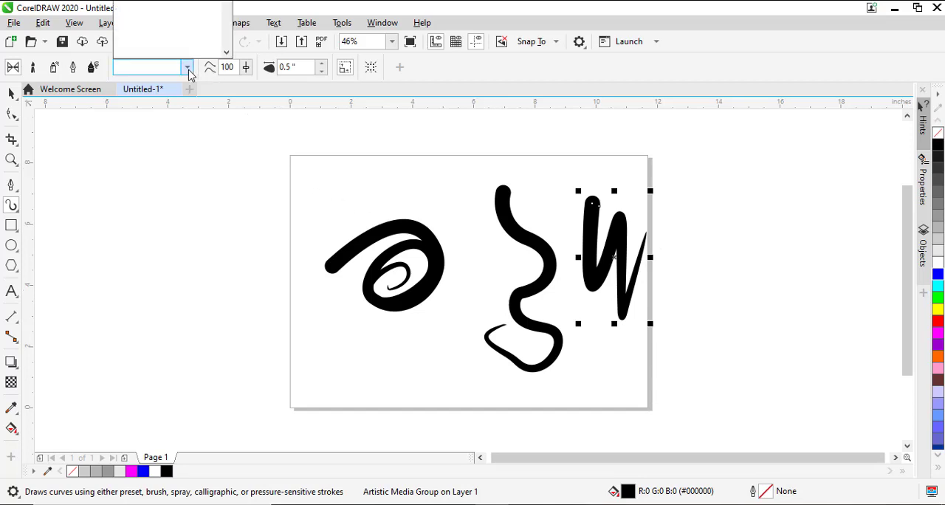
{"action": "left_click", "coordinate": [189, 16]}
{"action": "mouse_move", "coordinate": [361, 176]}
{"action": "left_mouse_down"}
{"action": "mouse_move", "coordinate": [327, 178]}
{"action": "mouse_move", "coordinate": [355, 206]}
{"action": "mouse_move", "coordinate": [328, 218]}
{"action": "left_mouse_up"}
{"action": "left_click_drag", "start_coordinate": [406, 171], "coordinate": [469, 251]}
{"action": "mouse_move", "coordinate": [445, 331]}
{"action": "left_mouse_down"}
{"action": "mouse_move", "coordinate": [476, 296]}
{"action": "mouse_move", "coordinate": [482, 267]}
{"action": "left_mouse_up"}
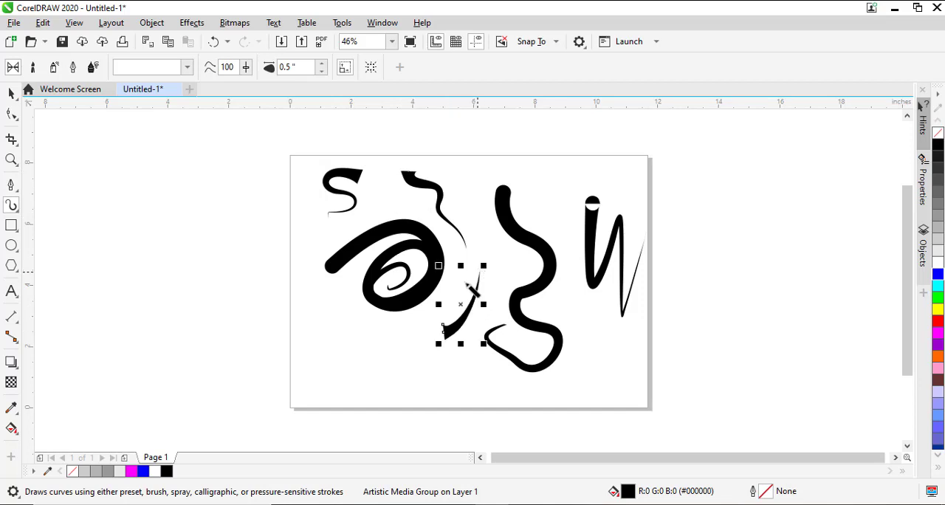
{"action": "mouse_move", "coordinate": [356, 330]}
{"action": "left_mouse_down"}
{"action": "mouse_move", "coordinate": [378, 332]}
{"action": "mouse_move", "coordinate": [426, 325]}
{"action": "left_mouse_up"}
{"action": "left_click_drag", "start_coordinate": [299, 313], "coordinate": [363, 274]}
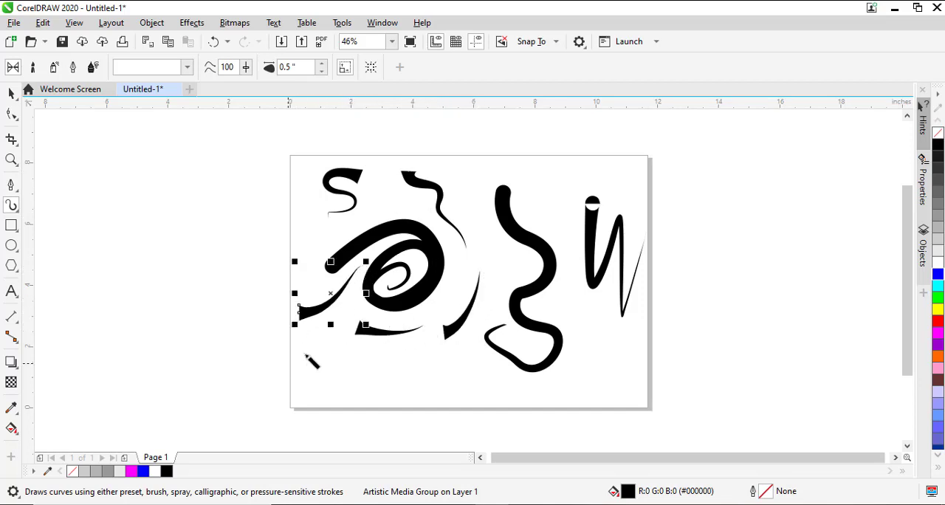
Delete all the artistic media strokes from the page
{"action": "key", "text": "space"}
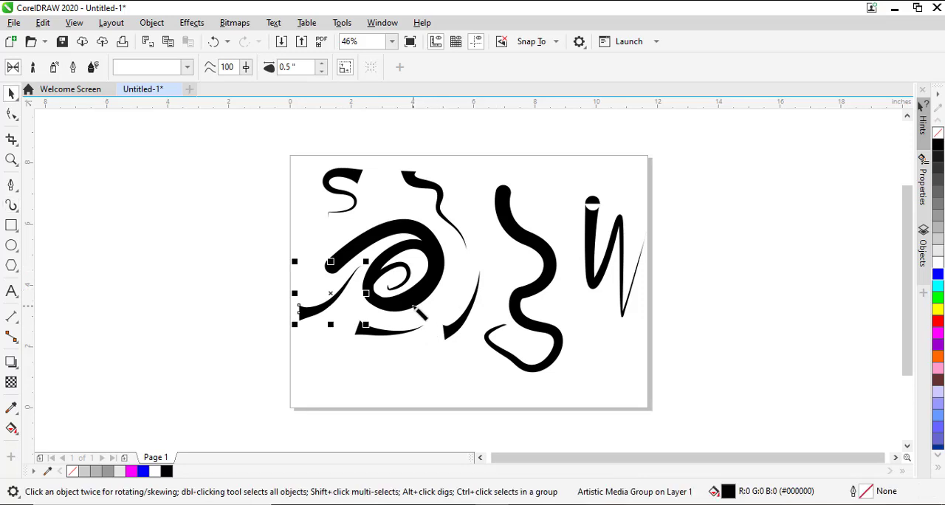
{"action": "key", "text": "ctrl+a"}
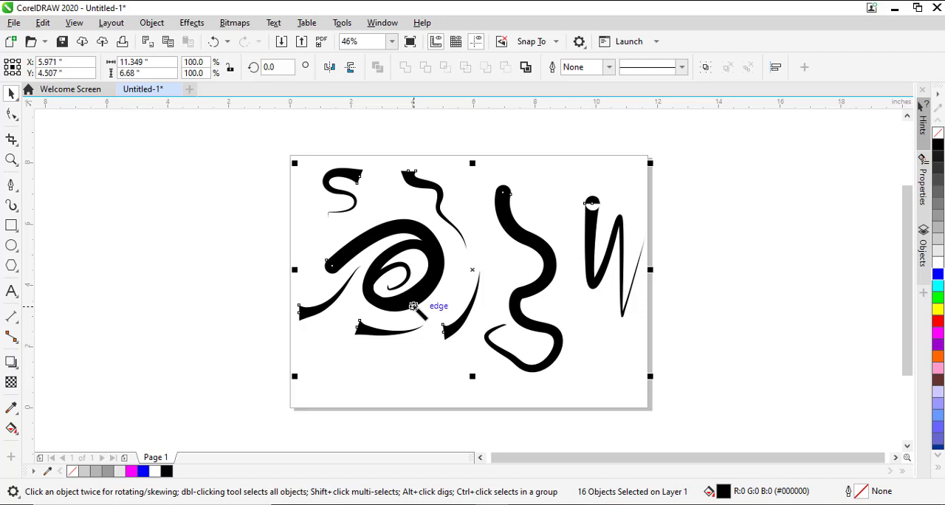
{"action": "key", "text": "Delete"}
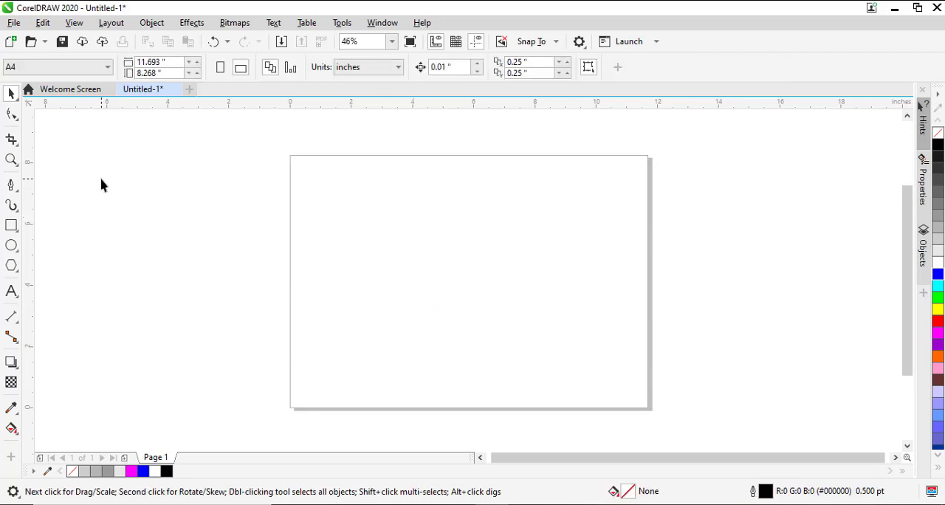
{"action": "left_click", "coordinate": [19, 213]}
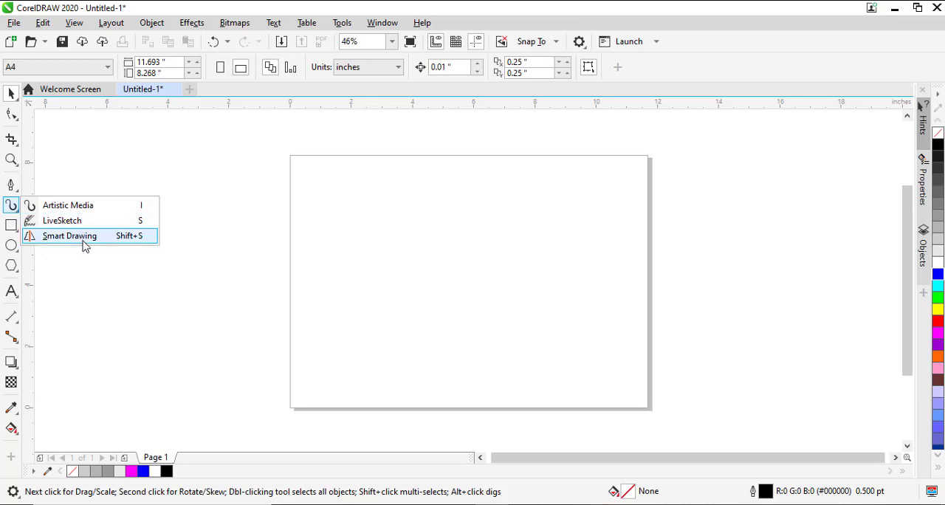
{"action": "left_click", "coordinate": [46, 273]}
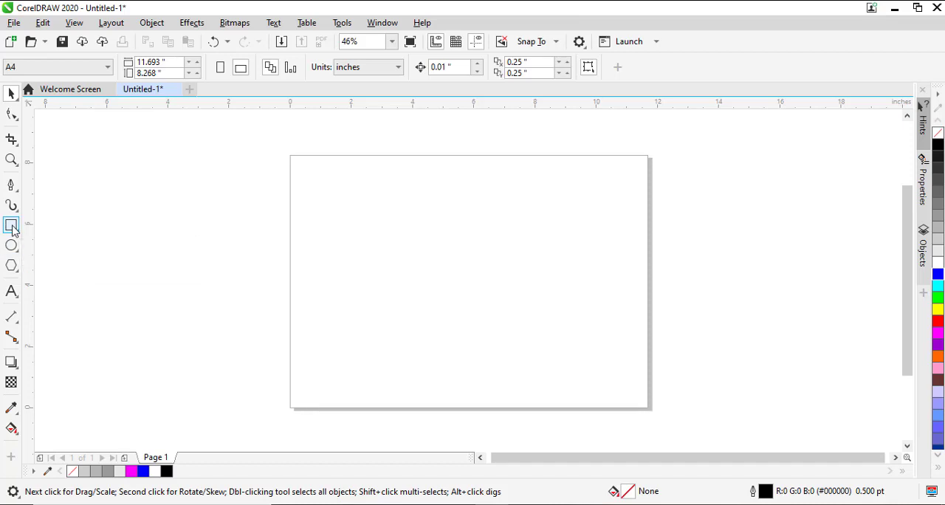
Draw a rectangle about 3.98 by 1.74 inches in the page's upper left and a square about 3.84 inches wide below it
{"action": "left_click", "coordinate": [11, 227]}
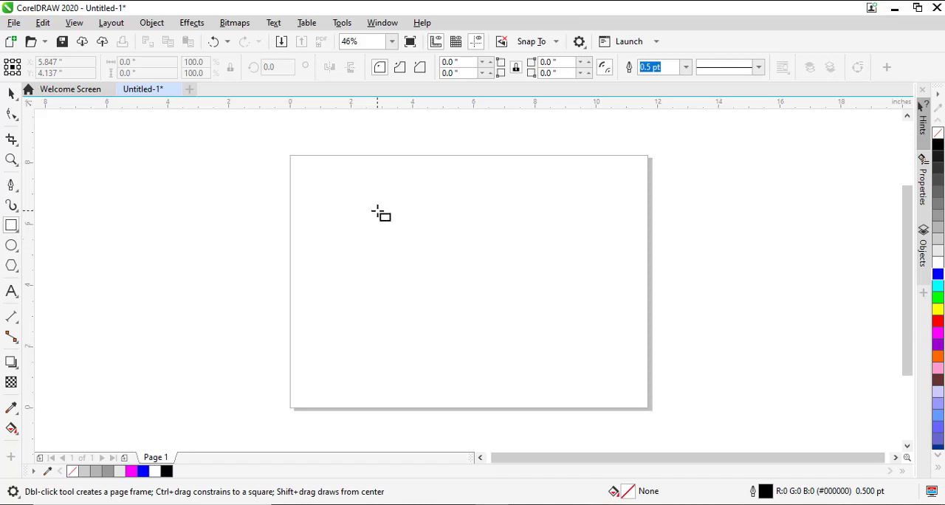
{"action": "left_click_drag", "start_coordinate": [345, 199], "coordinate": [467, 252]}
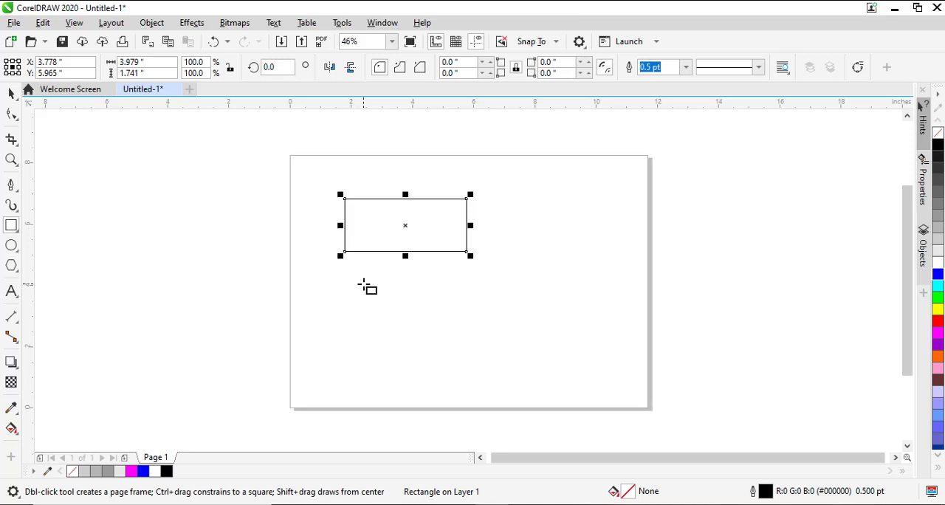
{"action": "left_click", "coordinate": [363, 285]}
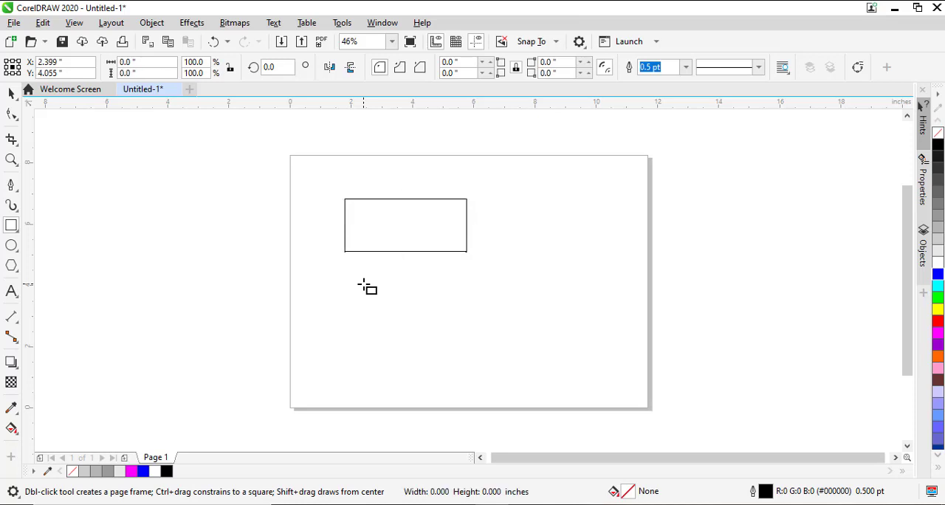
{"action": "left_click_drag", "start_coordinate": [363, 285], "coordinate": [480, 355]}
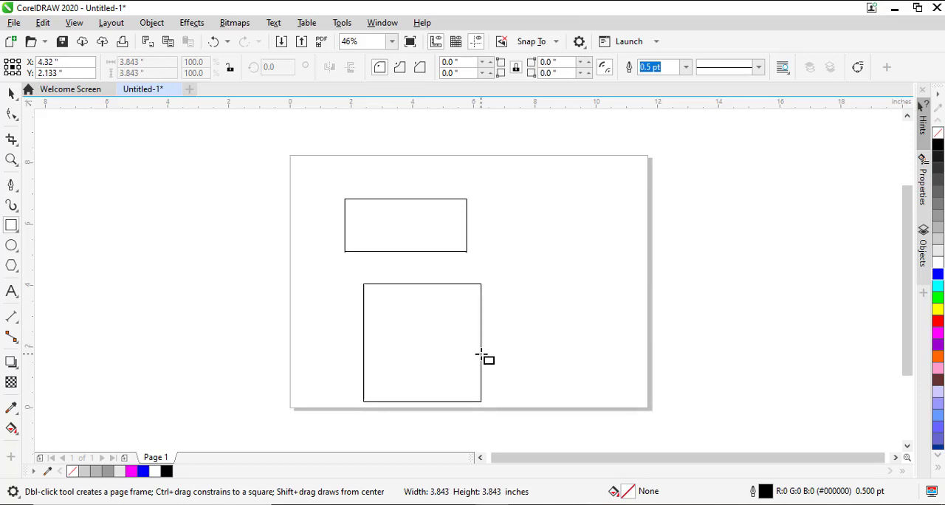
{"action": "left_click_drag", "start_coordinate": [480, 355], "coordinate": [480, 355]}
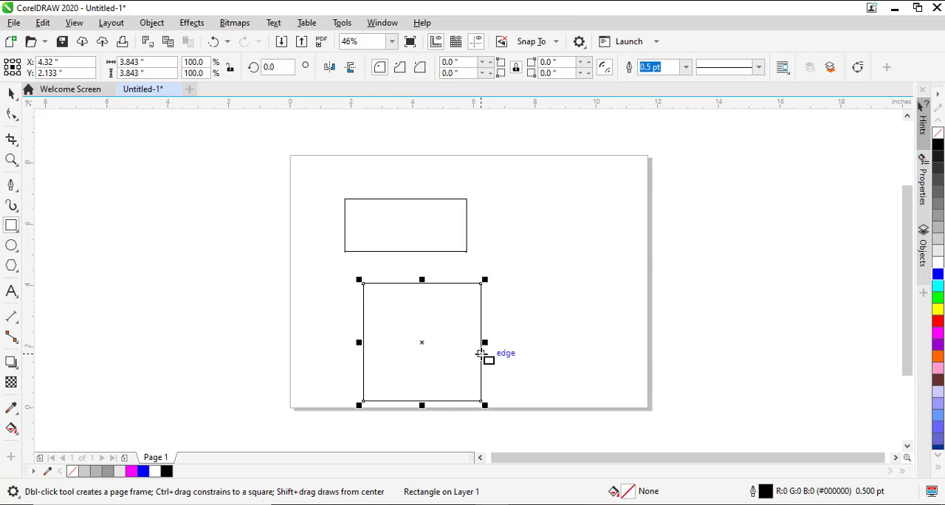
Move the square to the right of the rectangle, to about X 7.89, Y 5.12 inches
{"action": "key", "text": "space"}
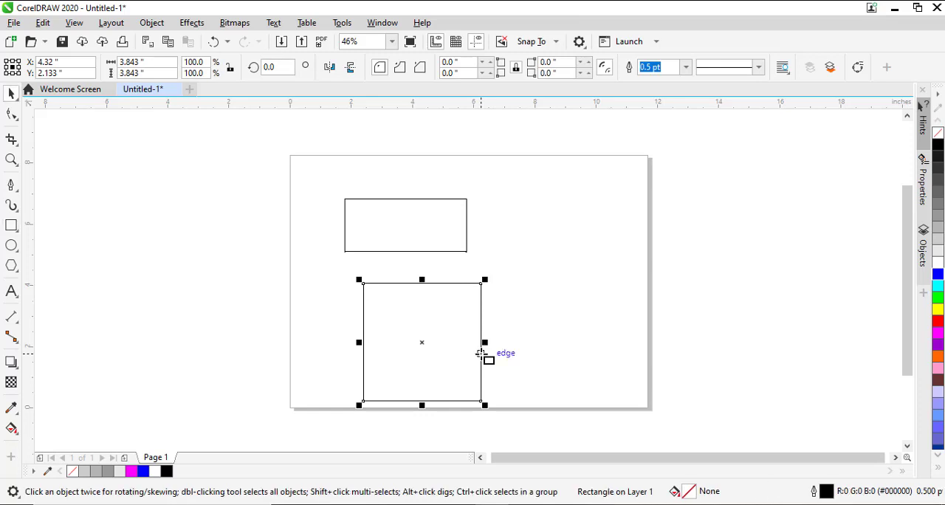
{"action": "left_click_drag", "start_coordinate": [455, 342], "coordinate": [563, 235]}
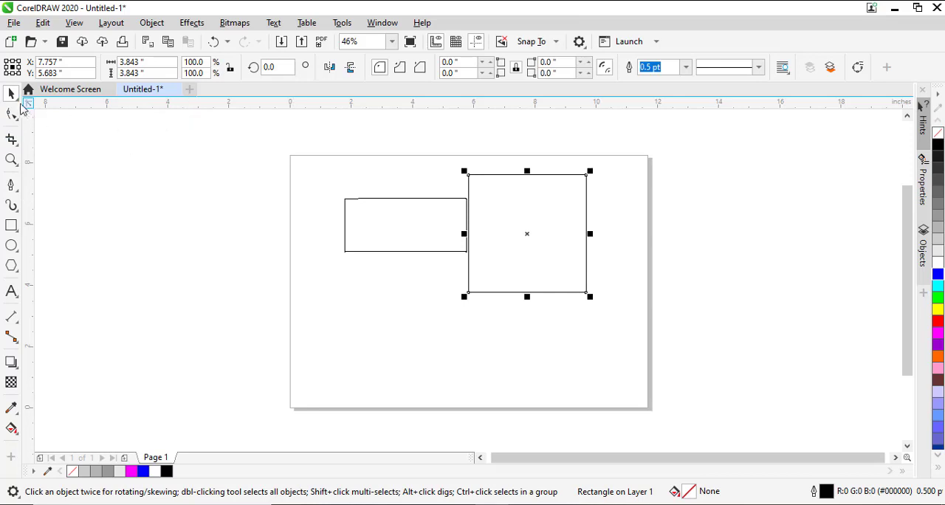
{"action": "left_click_drag", "start_coordinate": [516, 200], "coordinate": [522, 218]}
Round all four corners of the square to a radius of about 0.7 inch with the Shape tool
{"action": "left_click", "coordinate": [12, 114]}
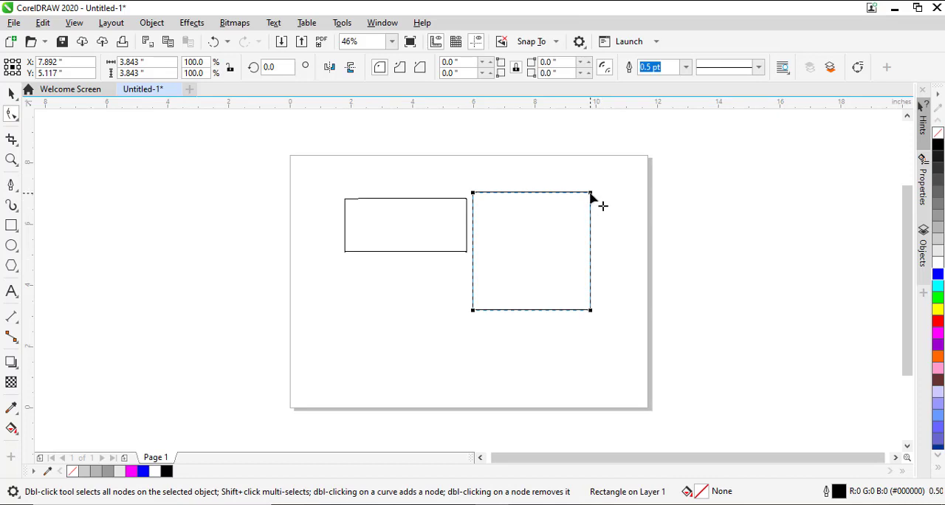
{"action": "left_click_drag", "start_coordinate": [590, 195], "coordinate": [592, 288]}
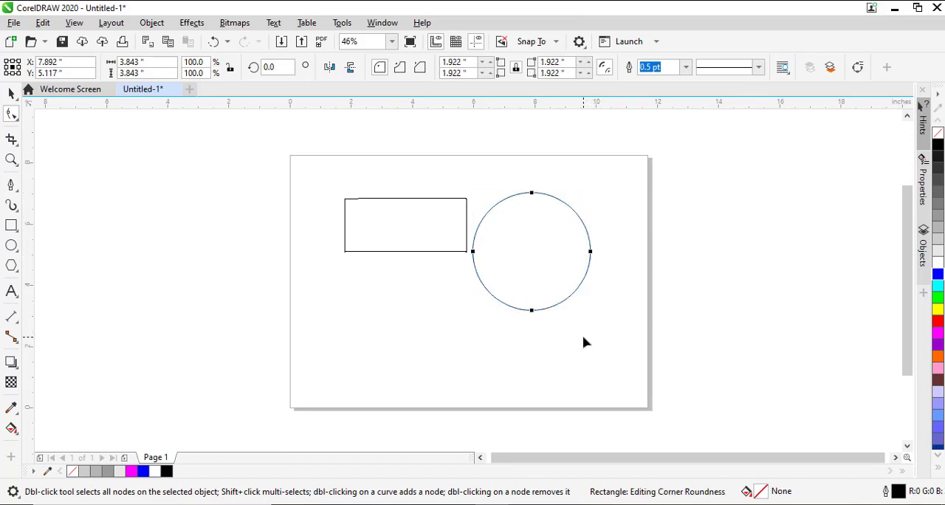
{"action": "left_click_drag", "start_coordinate": [592, 252], "coordinate": [618, 219]}
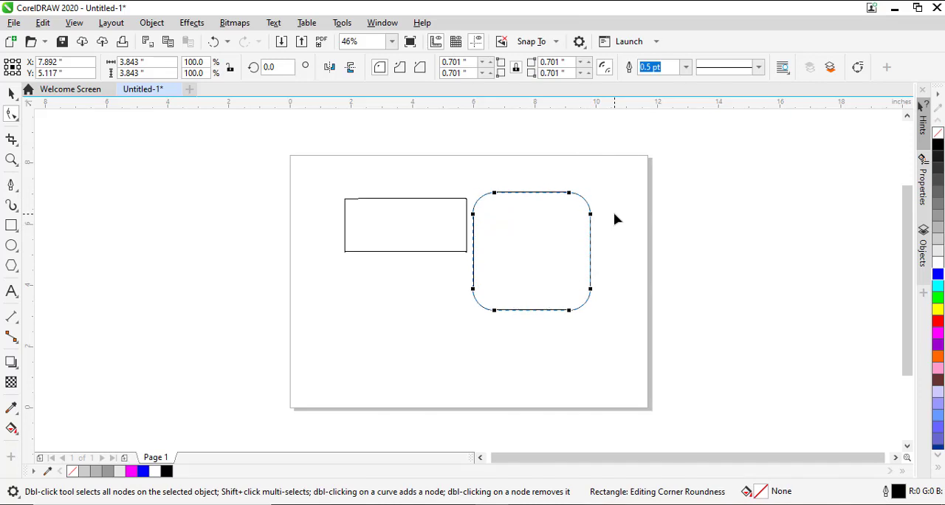
{"action": "key", "text": "space"}
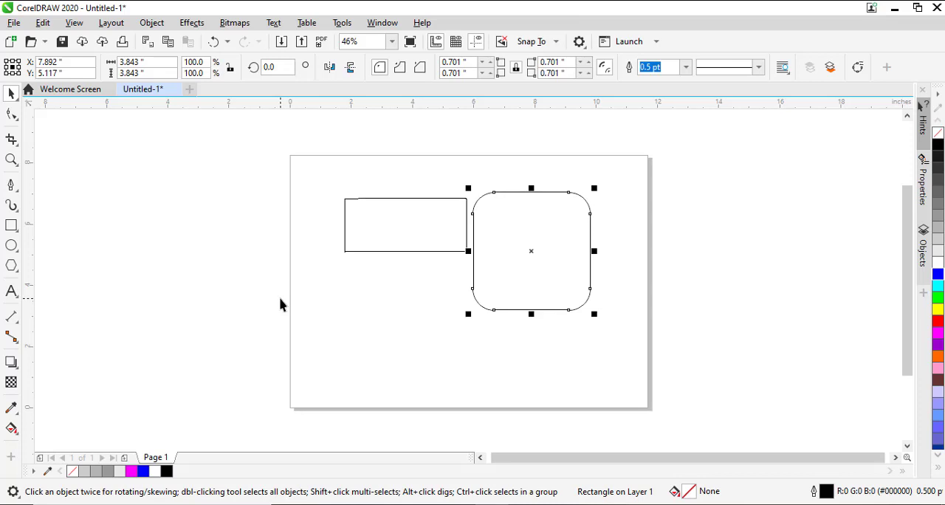
{"action": "key", "text": "space"}
{"action": "key", "text": "space"}
{"action": "key", "text": "space"}
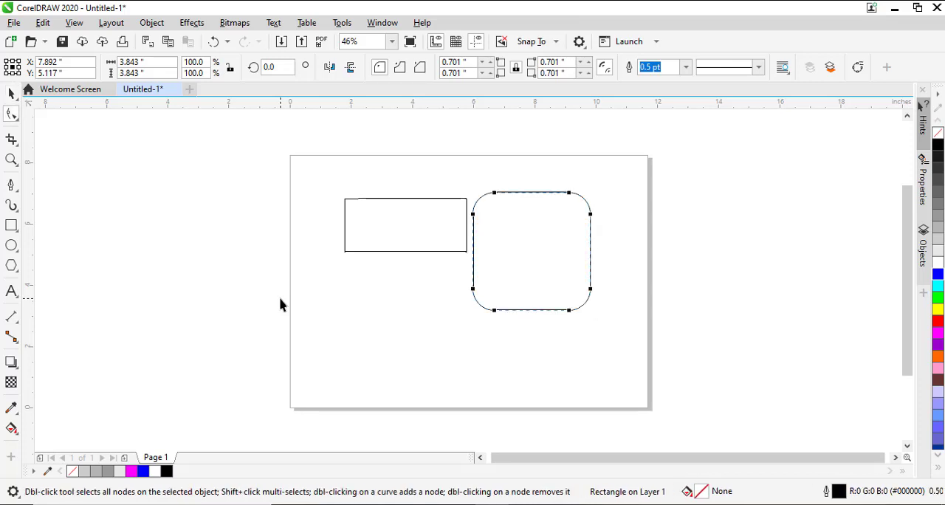
{"action": "key", "text": "space"}
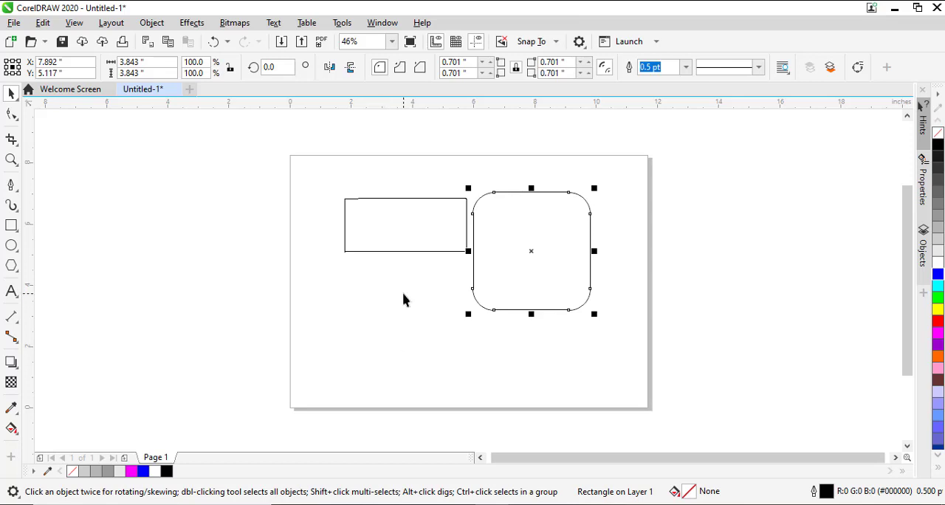
{"action": "key", "text": "F10"}
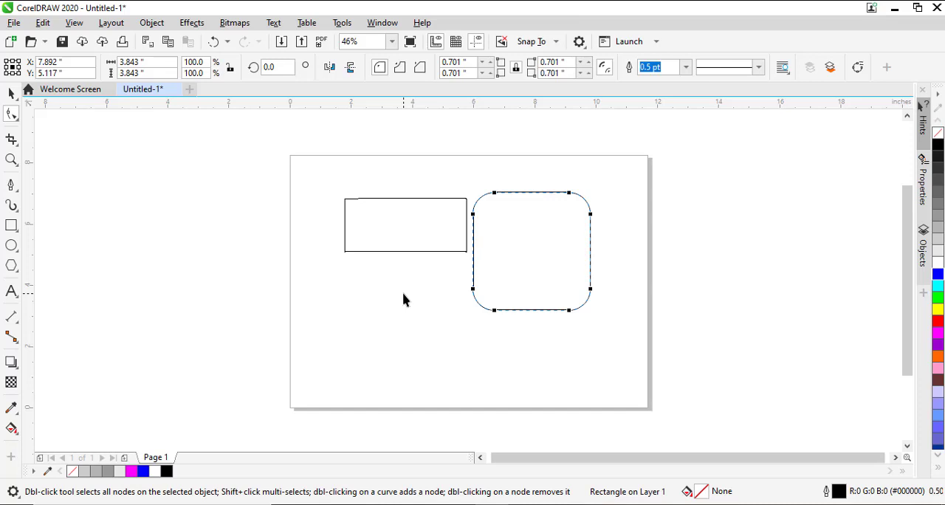
{"action": "key", "text": "space"}
{"action": "key", "text": "space"}
{"action": "key", "text": "space"}
{"action": "key", "text": "space"}
{"action": "key", "text": "space"}
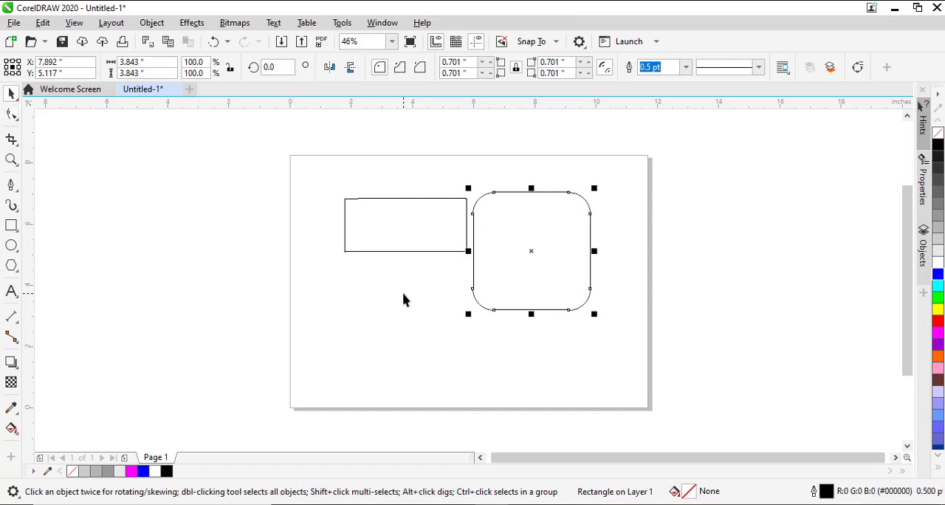
Move the rounded square up to about X 7.76, Y 6.14 inches
{"action": "left_click", "coordinate": [524, 273]}
{"action": "left_click", "coordinate": [516, 263]}
{"action": "left_click_drag", "start_coordinate": [516, 263], "coordinate": [513, 233]}
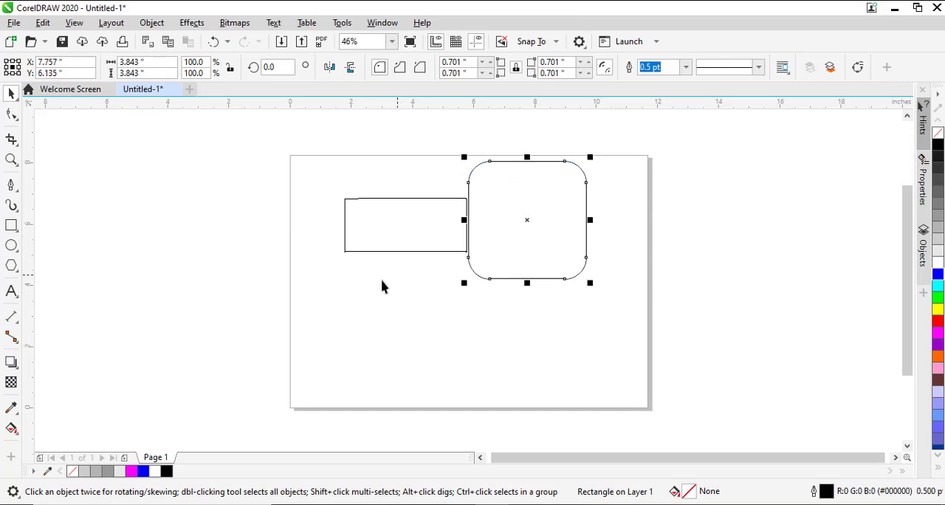
Draw a tall, narrow ellipse about 1.04 by 4.02 inches near the page's left edge
{"action": "left_click", "coordinate": [19, 233]}
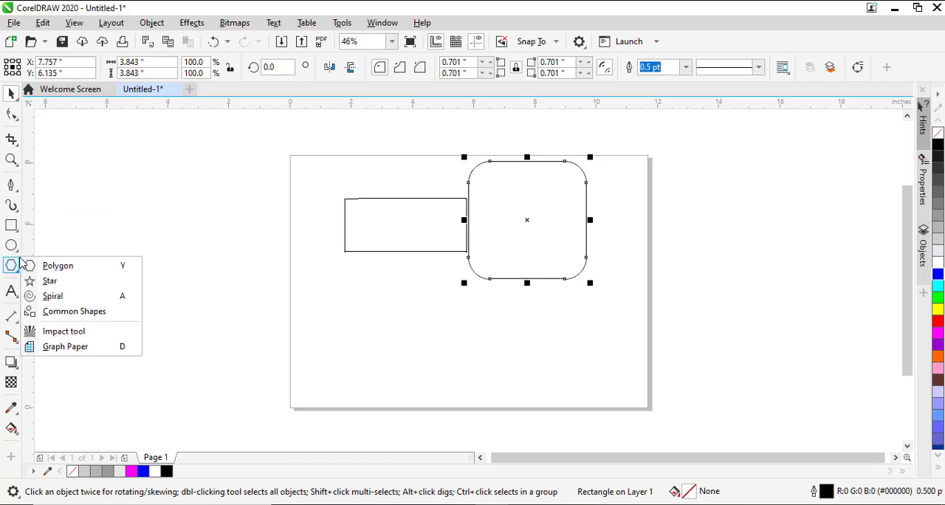
{"action": "mouse_move", "coordinate": [12, 251]}
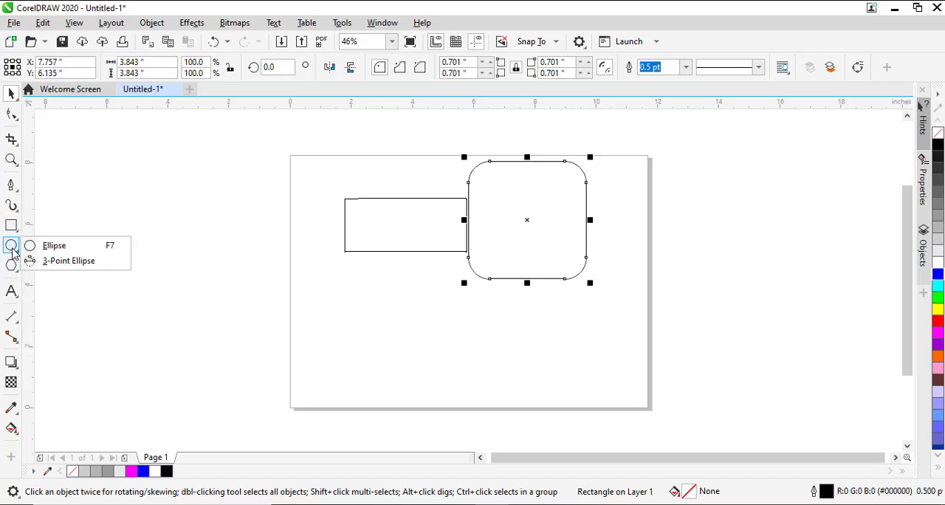
{"action": "left_click", "coordinate": [53, 249]}
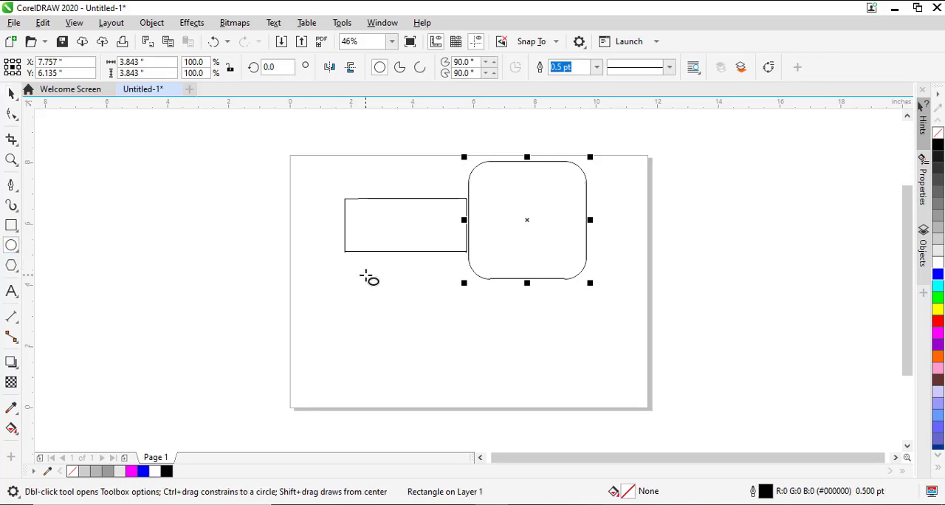
{"action": "left_click_drag", "start_coordinate": [307, 233], "coordinate": [339, 356]}
Draw a perfect circle about 3.62 inches in diameter below the rectangle with the Ellipse tool
{"action": "left_click_drag", "start_coordinate": [365, 262], "coordinate": [417, 331]}
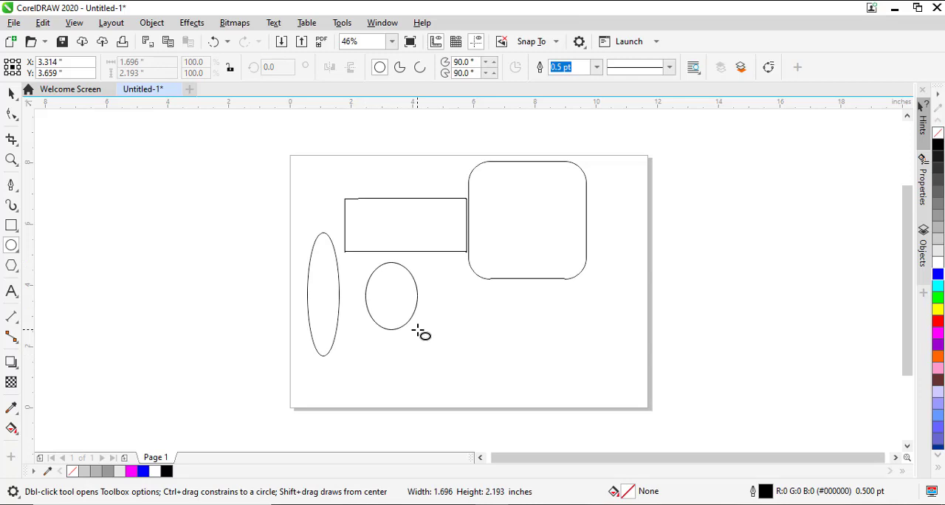
{"action": "key", "text": "ctrl"}
{"action": "key", "text": "ctrl"}
{"action": "key", "text": "ctrl"}
{"action": "left_click_drag", "start_coordinate": [418, 330], "coordinate": [472, 376]}
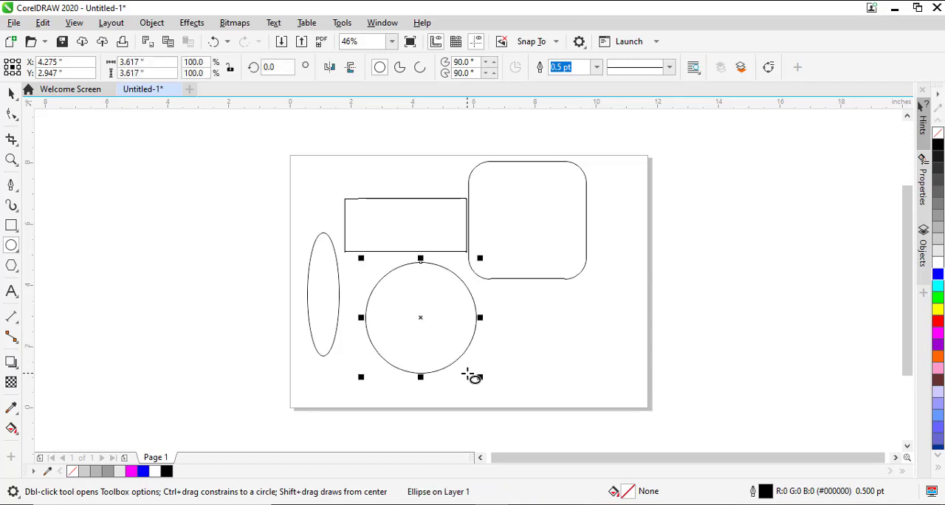
{"action": "key", "text": "Down"}
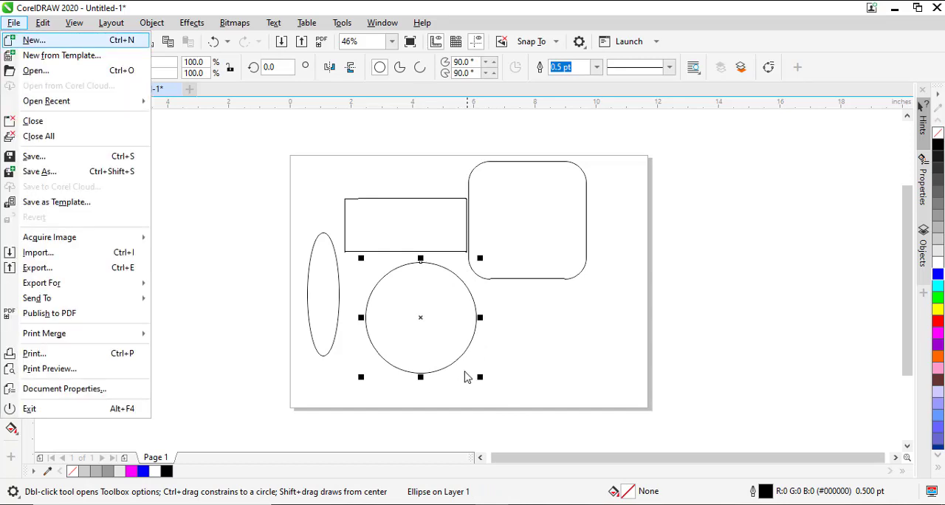
{"action": "left_click", "coordinate": [430, 328]}
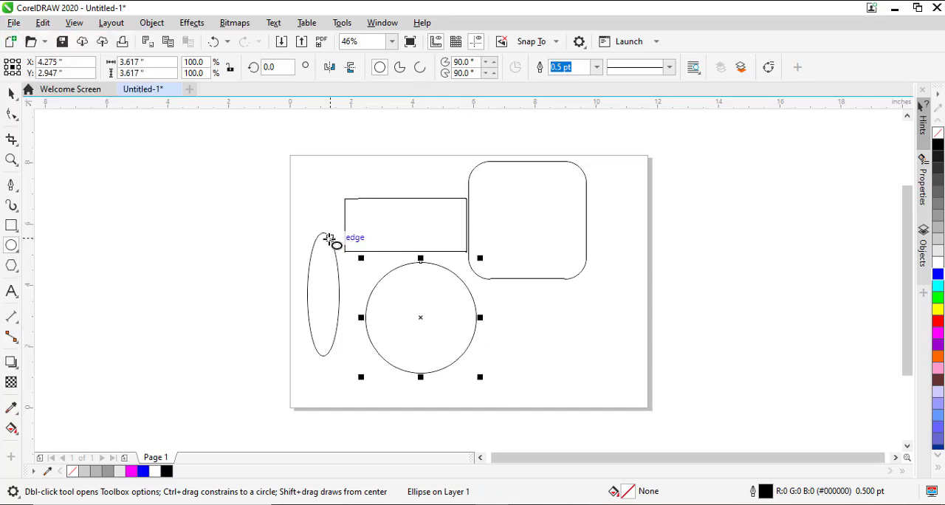
Shorten the narrow ellipse from its upper end and move the circle to about X 3.89, Y 3.04 inches
{"action": "left_click", "coordinate": [11, 93]}
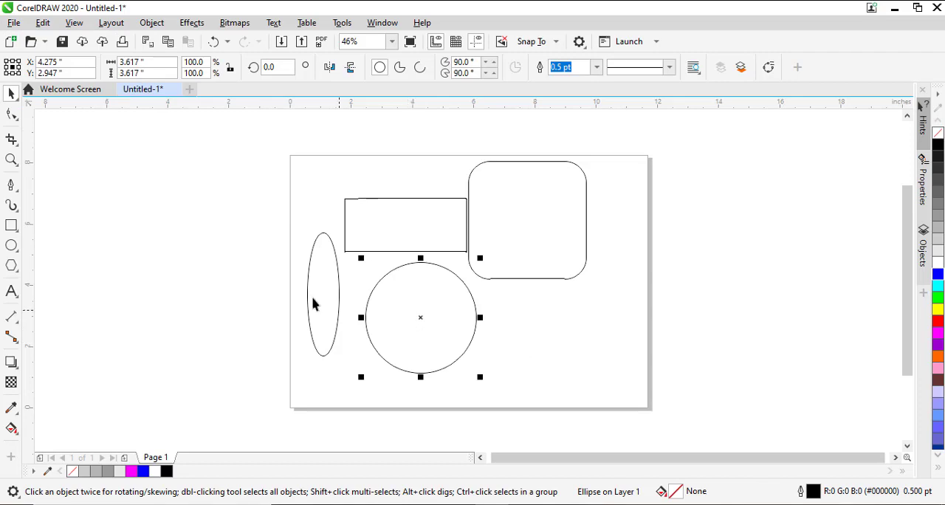
{"action": "left_click", "coordinate": [332, 316]}
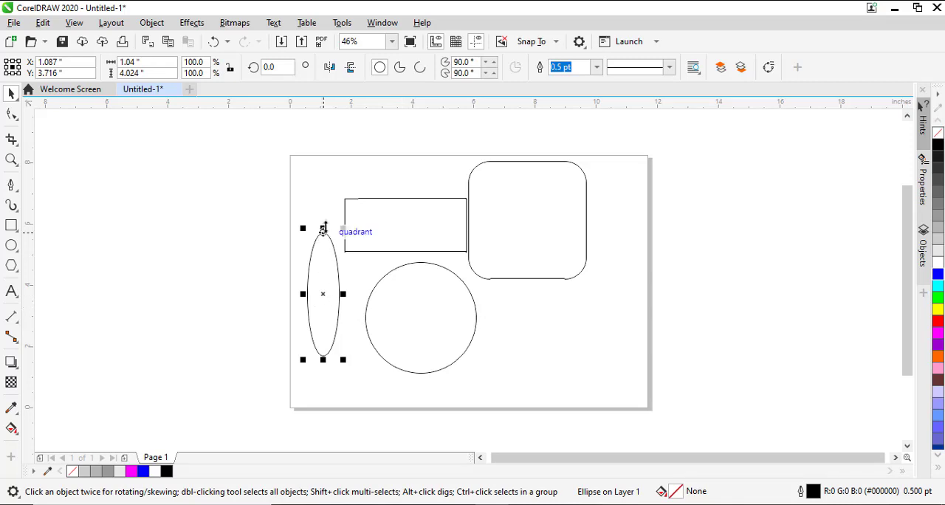
{"action": "left_click_drag", "start_coordinate": [322, 228], "coordinate": [327, 254]}
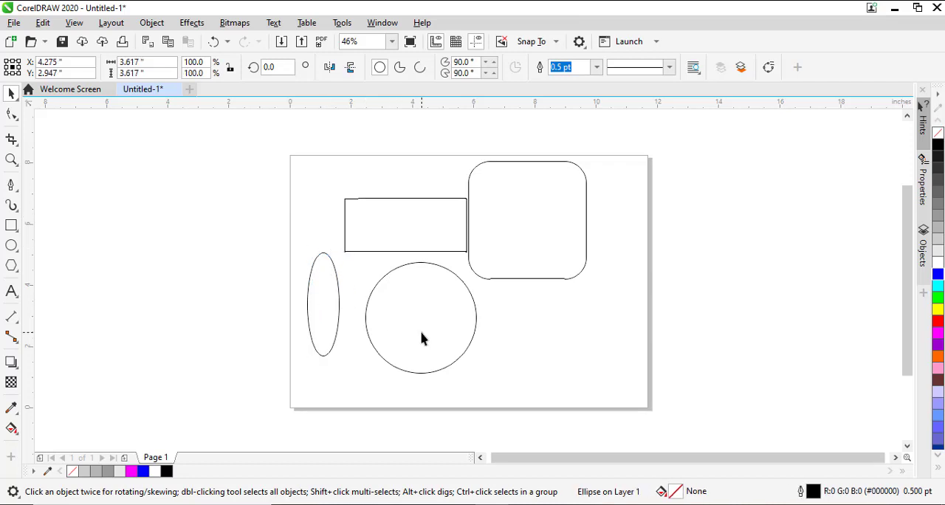
{"action": "left_click_drag", "start_coordinate": [422, 338], "coordinate": [413, 330]}
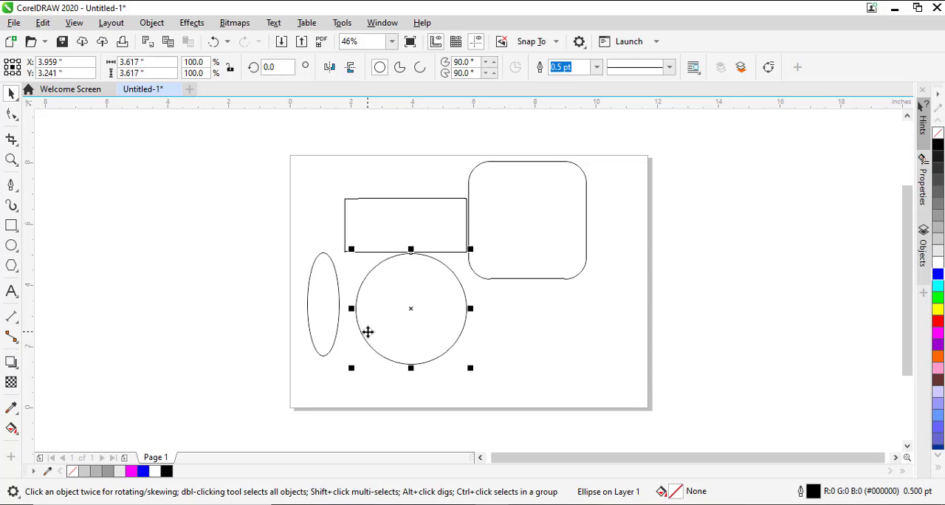
{"action": "left_click_drag", "start_coordinate": [424, 348], "coordinate": [453, 342]}
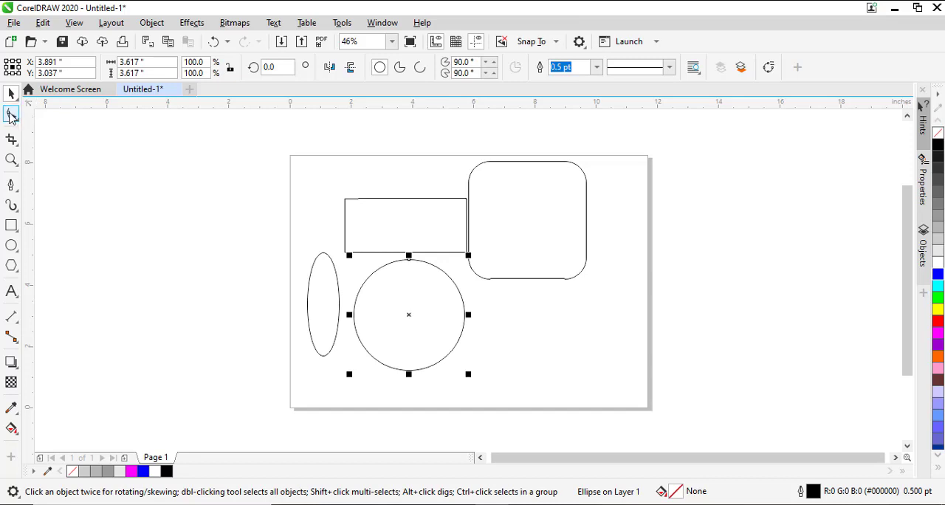
Reshape the circle with the Shape tool through pie and arc forms into a pie running from 90 to about 328 degrees
{"action": "left_click", "coordinate": [11, 115]}
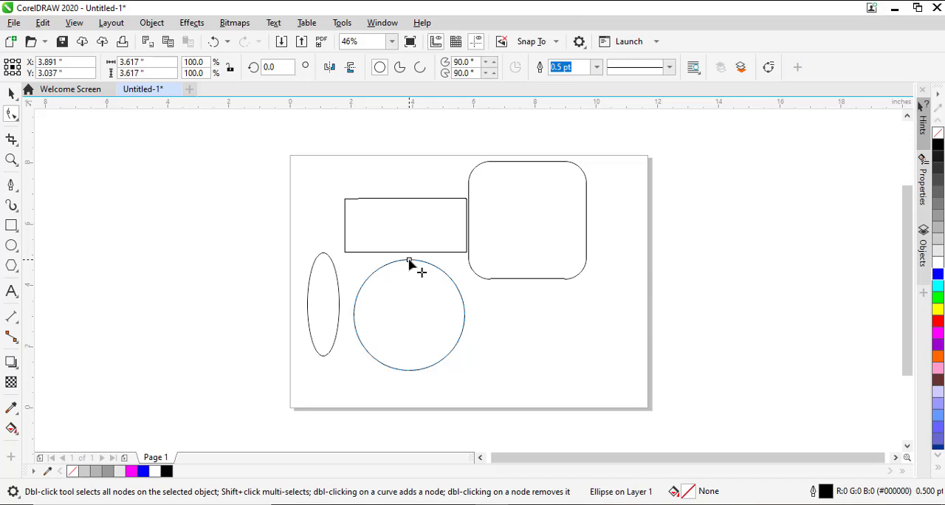
{"action": "left_click_drag", "start_coordinate": [410, 261], "coordinate": [390, 296]}
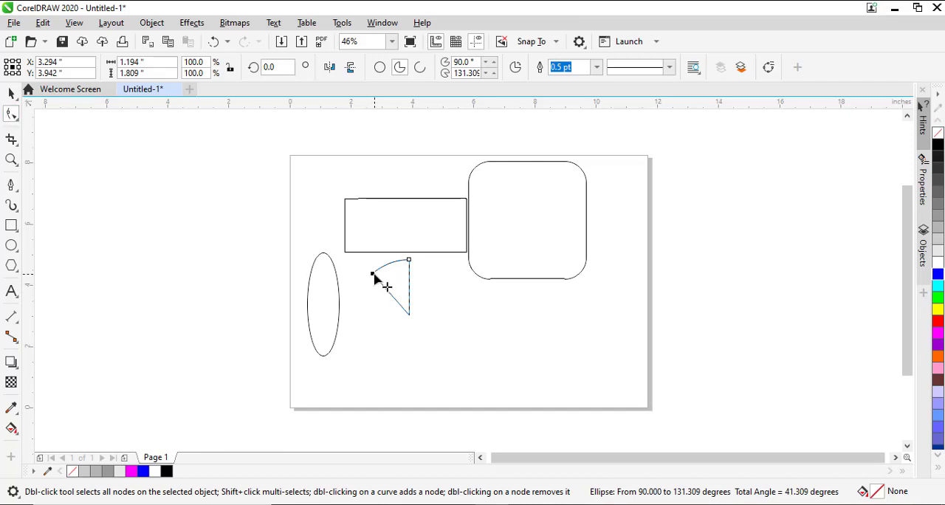
{"action": "left_click_drag", "start_coordinate": [372, 274], "coordinate": [353, 316]}
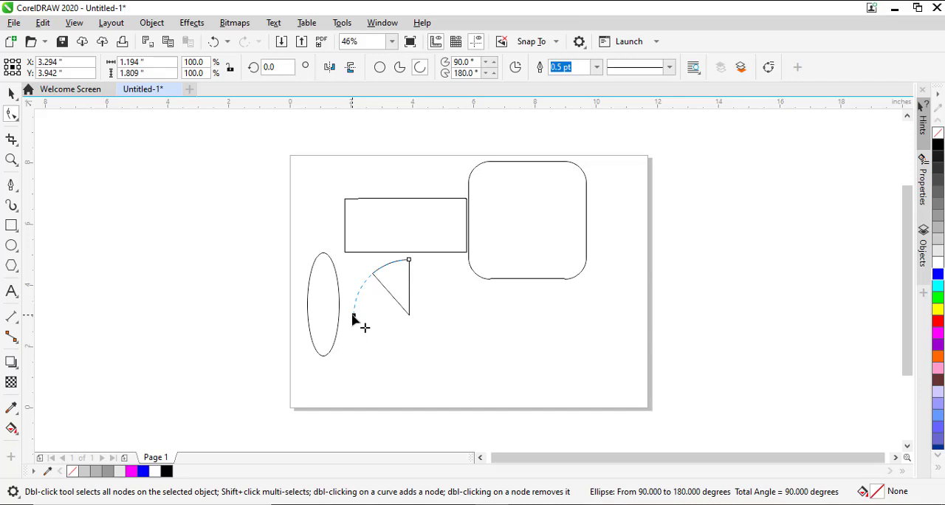
{"action": "left_click_drag", "start_coordinate": [353, 316], "coordinate": [354, 338]}
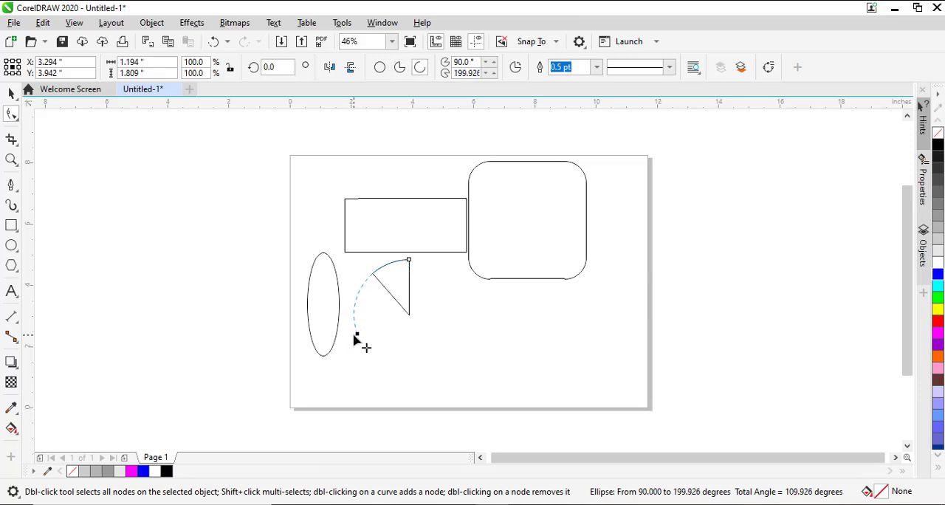
{"action": "left_click_drag", "start_coordinate": [354, 338], "coordinate": [354, 338]}
{"action": "left_click_drag", "start_coordinate": [355, 338], "coordinate": [378, 335]}
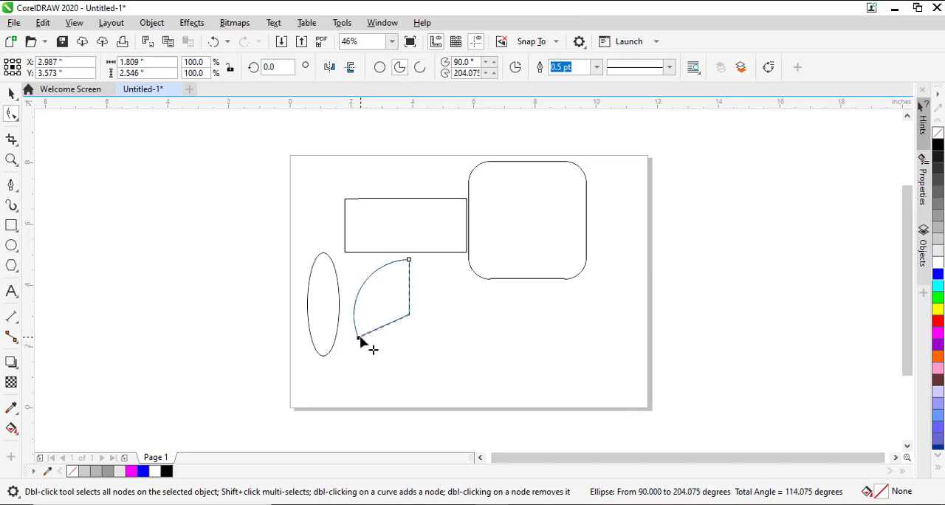
{"action": "left_click_drag", "start_coordinate": [361, 340], "coordinate": [425, 368]}
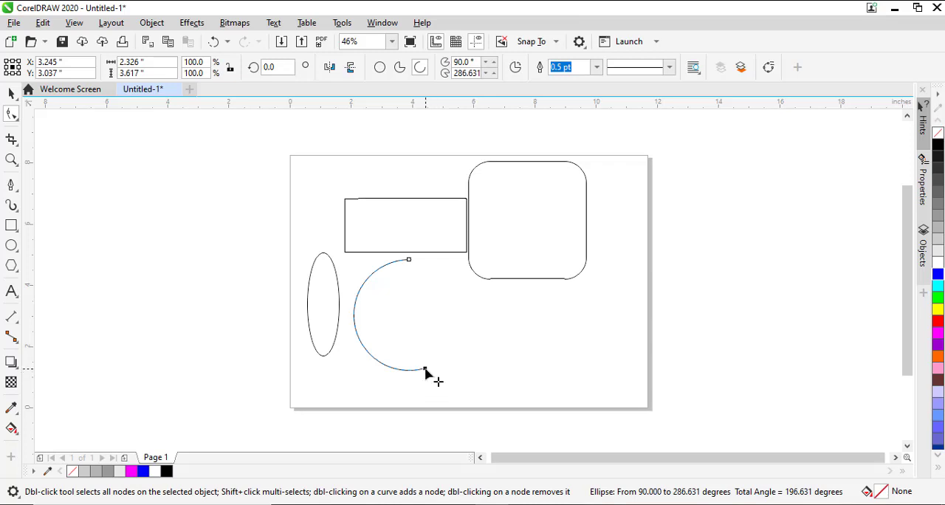
{"action": "left_click_drag", "start_coordinate": [425, 368], "coordinate": [438, 333]}
{"action": "key", "text": "space"}
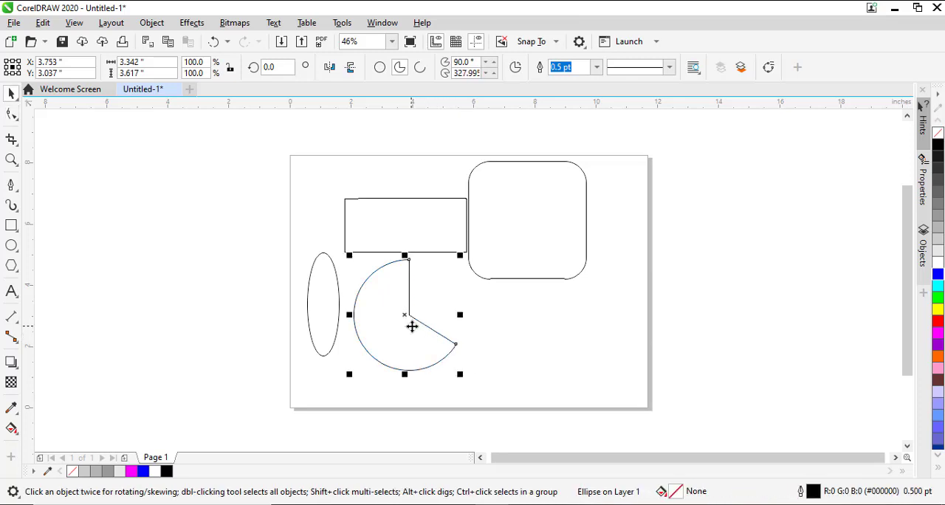
{"action": "left_click", "coordinate": [550, 332]}
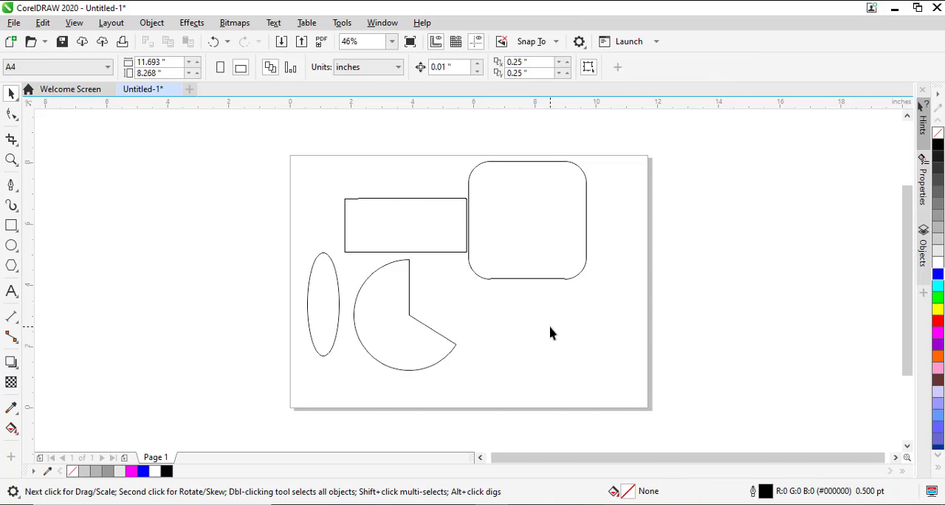
Activate the Polygon tool and delete all four shapes from the page
{"action": "left_click", "coordinate": [12, 271]}
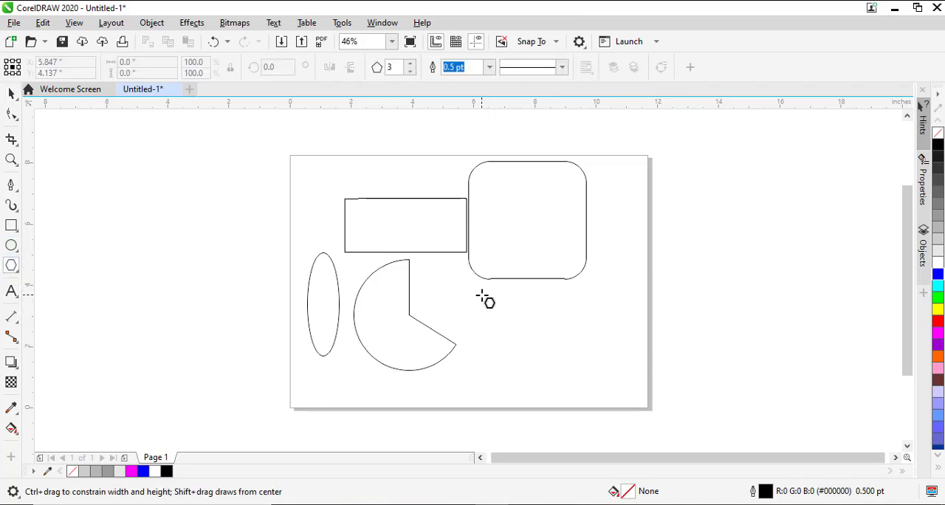
{"action": "key", "text": "ctrl+a"}
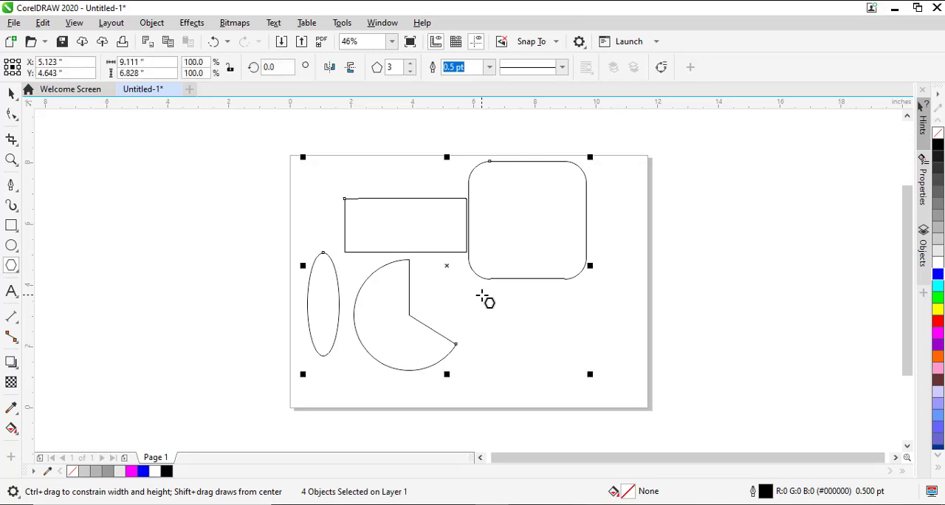
{"action": "key", "text": "Delete"}
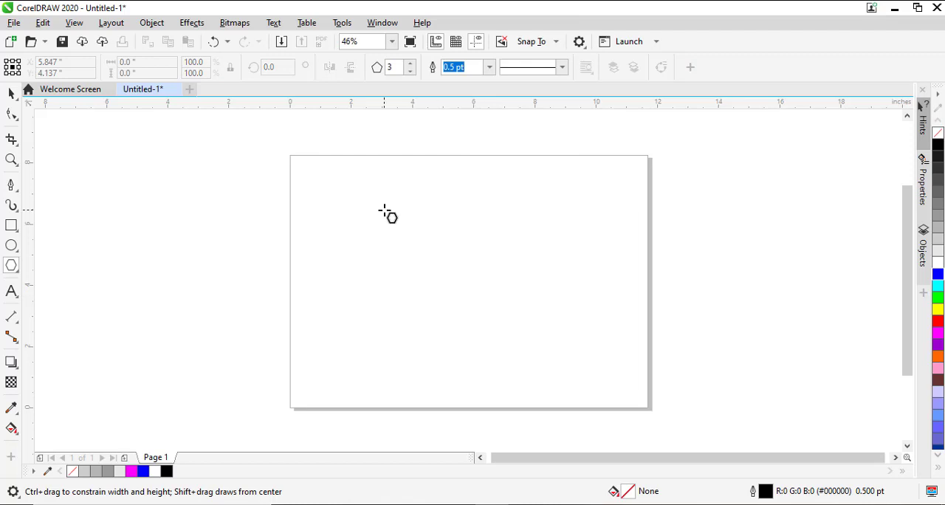
Draw a polygon, set it to four sides at about 6.99 by 7.37 inches, and move it to about X 6.08, Y 4.17 inches
{"action": "left_click_drag", "start_coordinate": [361, 190], "coordinate": [573, 416]}
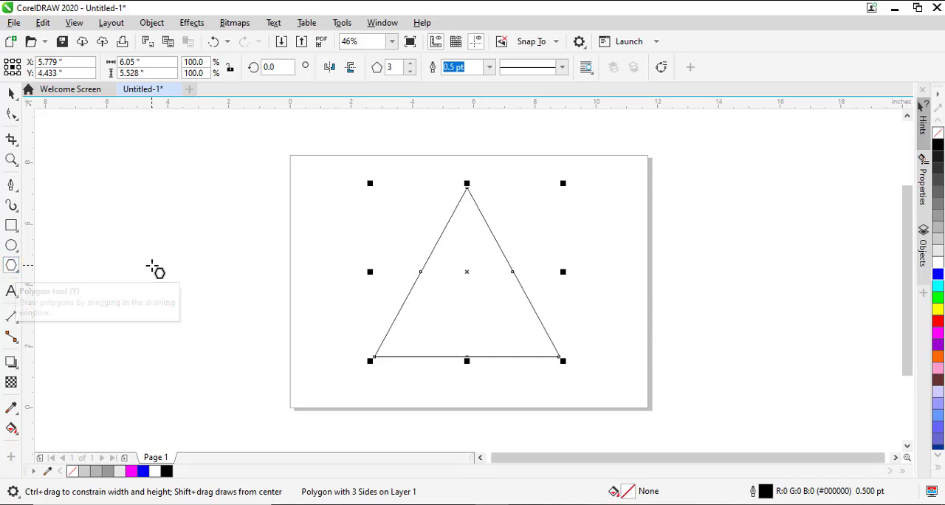
{"action": "left_click", "coordinate": [411, 64]}
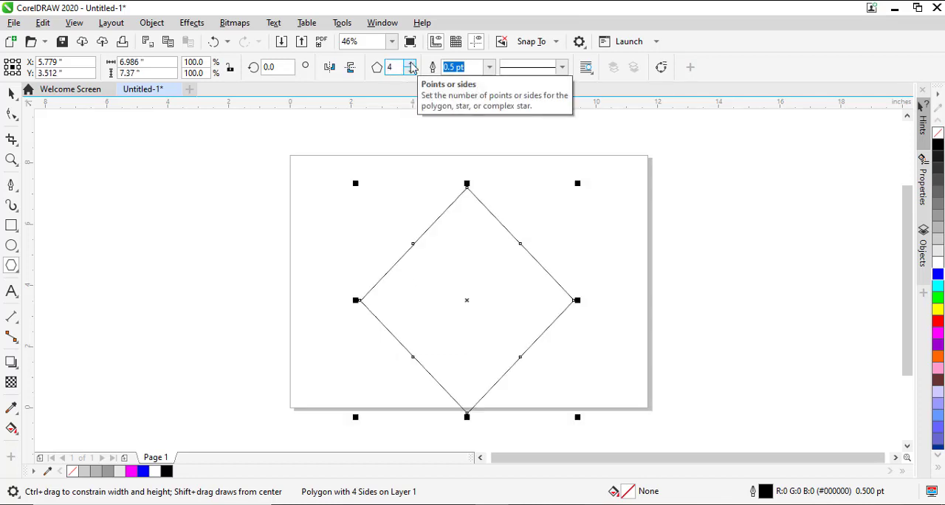
{"action": "left_click_drag", "start_coordinate": [470, 300], "coordinate": [471, 279]}
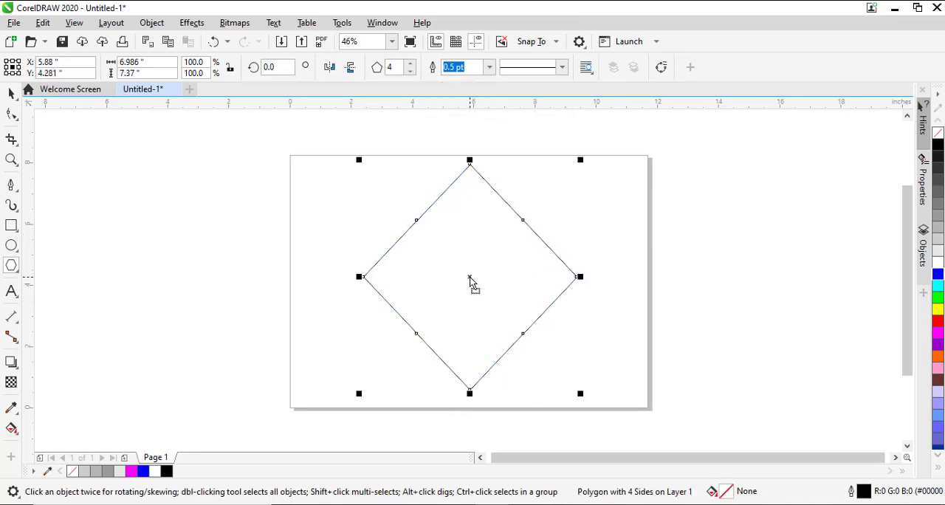
{"action": "mouse_move", "coordinate": [470, 281]}
{"action": "left_mouse_down"}
{"action": "mouse_move", "coordinate": [472, 293]}
{"action": "mouse_move", "coordinate": [475, 282]}
{"action": "left_mouse_up"}
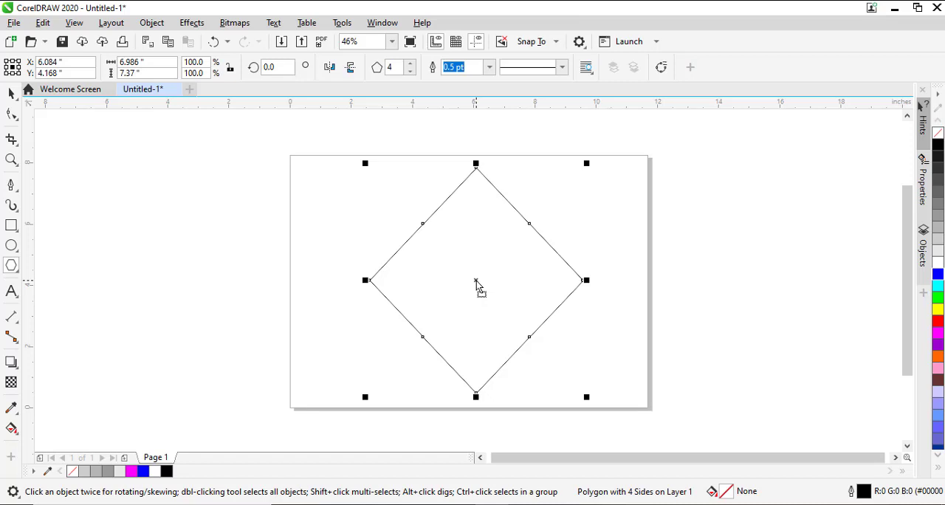
Reduce the polygon to three sides and raise its side count step by step to 42
{"action": "left_click", "coordinate": [412, 72]}
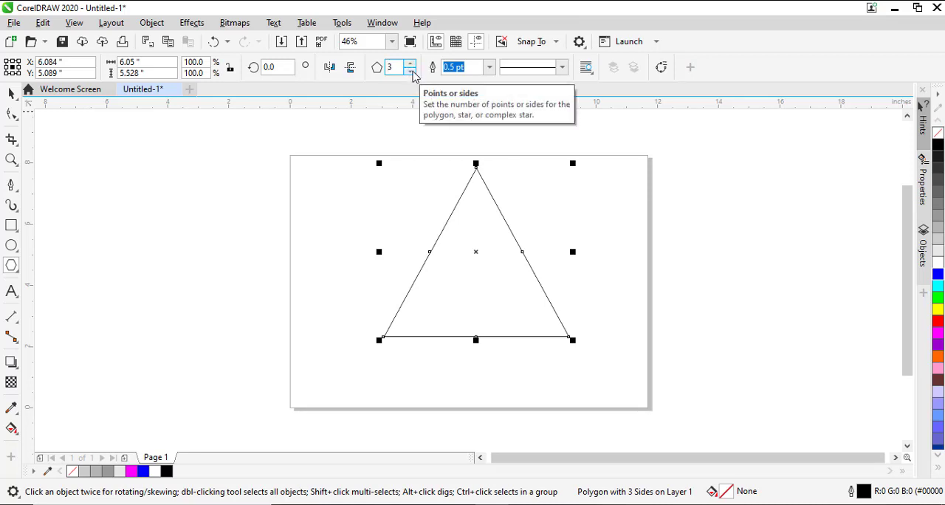
{"action": "left_click", "coordinate": [411, 65]}
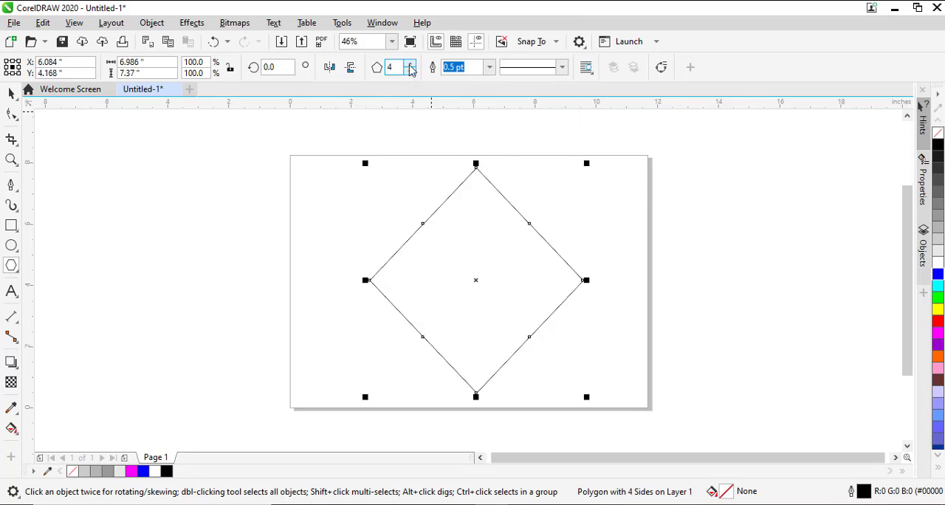
{"action": "left_click", "coordinate": [410, 65]}
{"action": "left_click", "coordinate": [411, 65]}
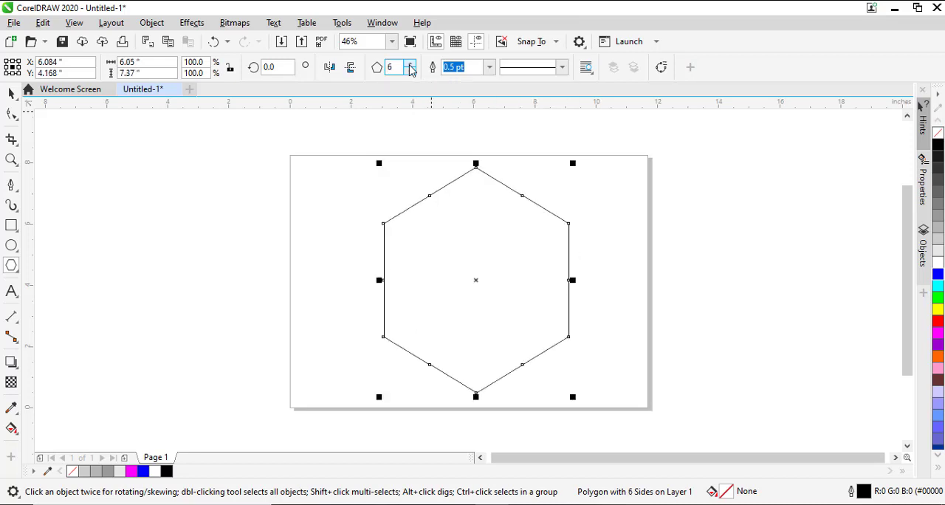
{"action": "left_click", "coordinate": [411, 65]}
{"action": "left_click", "coordinate": [410, 65]}
{"action": "left_click", "coordinate": [410, 65]}
{"action": "double_click", "coordinate": [411, 65]}
{"action": "double_click", "coordinate": [410, 65]}
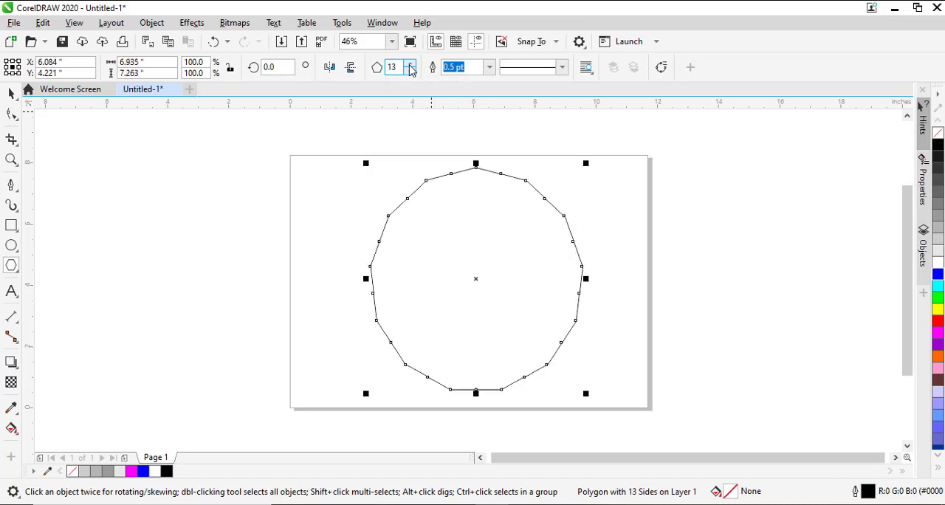
{"action": "double_click", "coordinate": [411, 65]}
{"action": "double_click", "coordinate": [410, 65]}
{"action": "left_click", "coordinate": [410, 65]}
{"action": "double_click", "coordinate": [410, 65]}
{"action": "double_click", "coordinate": [411, 65]}
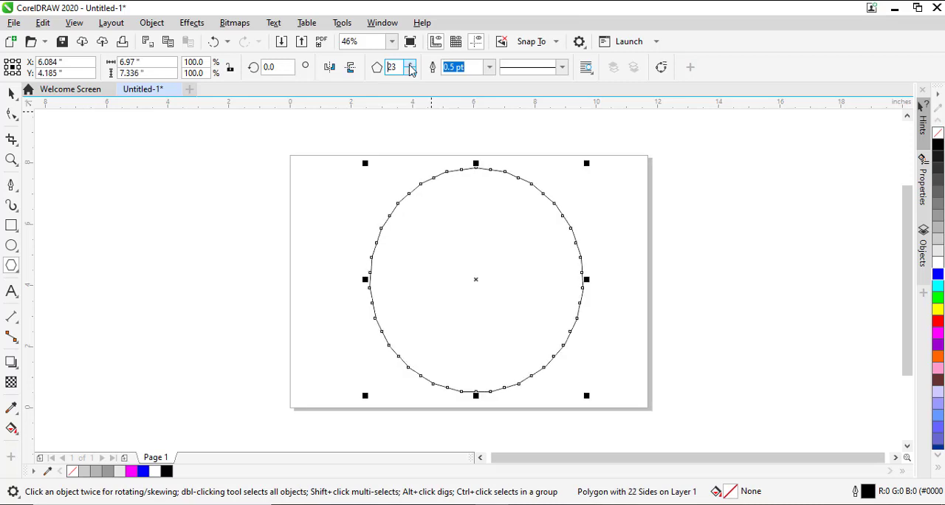
{"action": "double_click", "coordinate": [410, 65]}
{"action": "double_click", "coordinate": [411, 65]}
{"action": "double_click", "coordinate": [411, 65]}
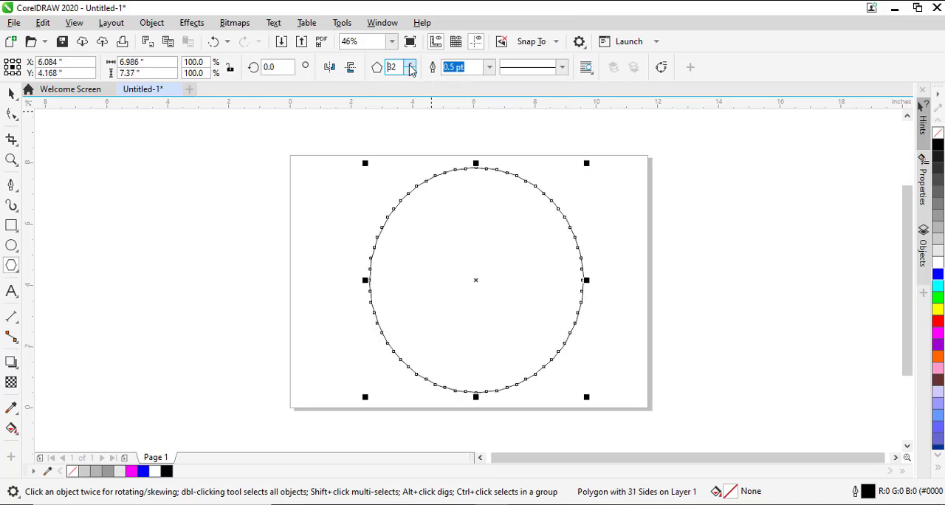
{"action": "double_click", "coordinate": [411, 65]}
{"action": "double_click", "coordinate": [411, 65]}
{"action": "double_click", "coordinate": [411, 65]}
{"action": "double_click", "coordinate": [410, 65]}
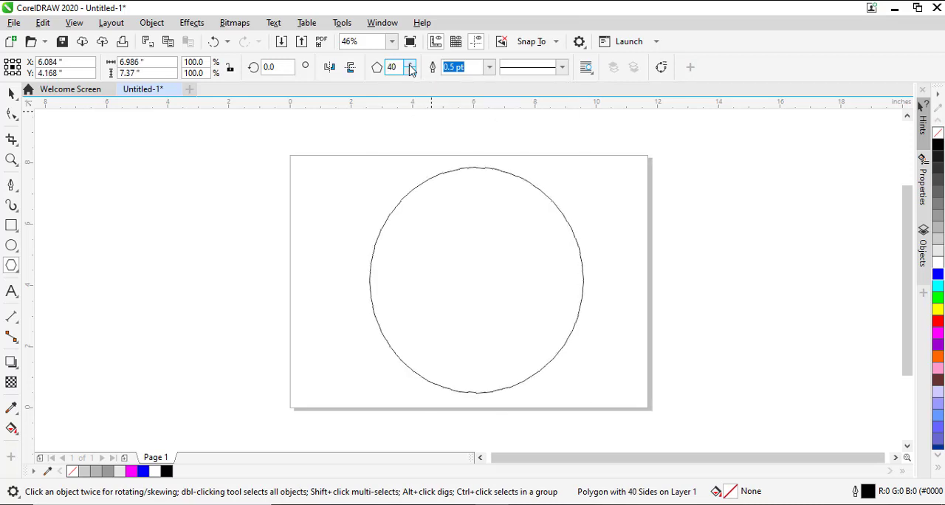
{"action": "left_click", "coordinate": [411, 65]}
{"action": "left_click", "coordinate": [411, 65]}
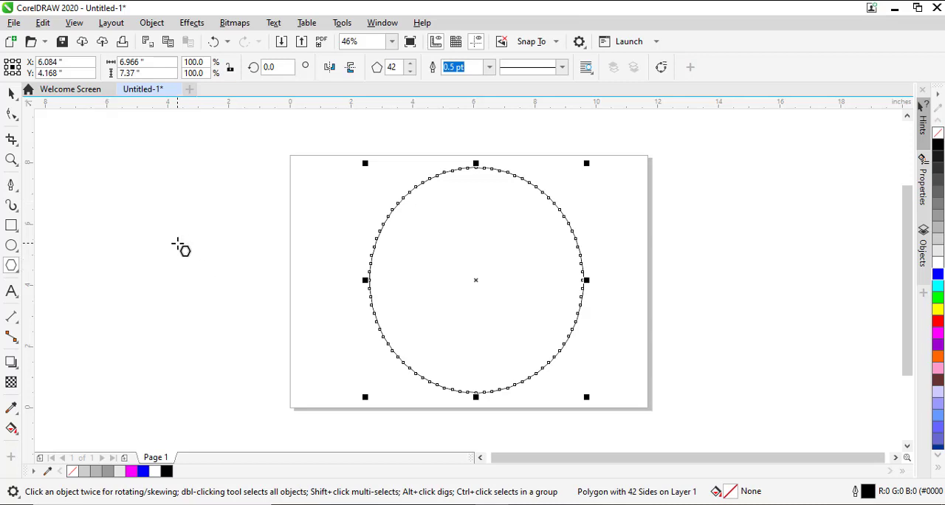
Pull one of the polygon's nodes inward near the centre with the Shape tool to form a starburst of thin spokes, and deselect it
{"action": "left_click", "coordinate": [12, 114]}
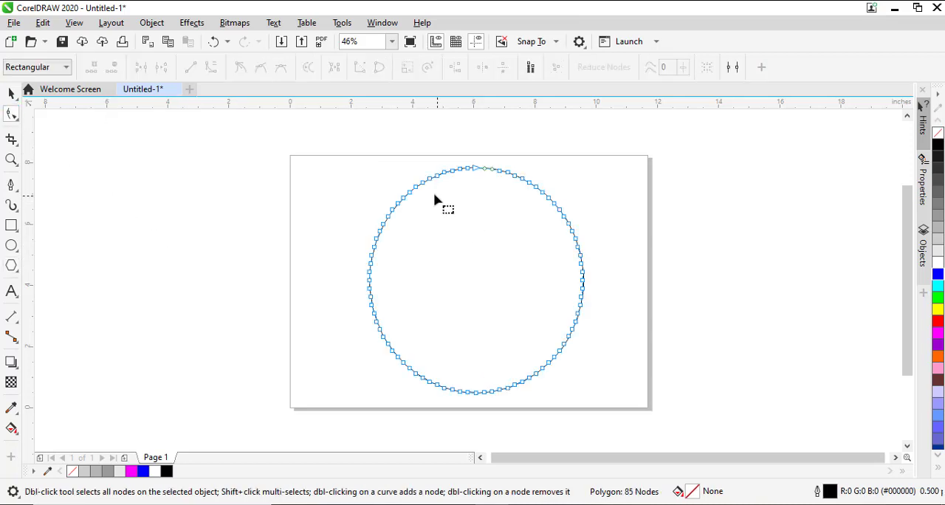
{"action": "left_click_drag", "start_coordinate": [417, 190], "coordinate": [473, 295]}
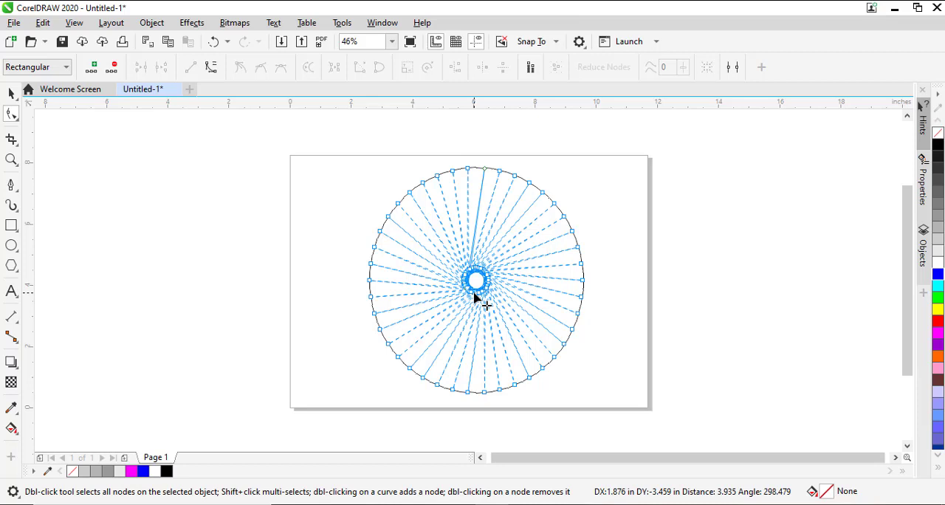
{"action": "left_click_drag", "start_coordinate": [475, 295], "coordinate": [475, 295]}
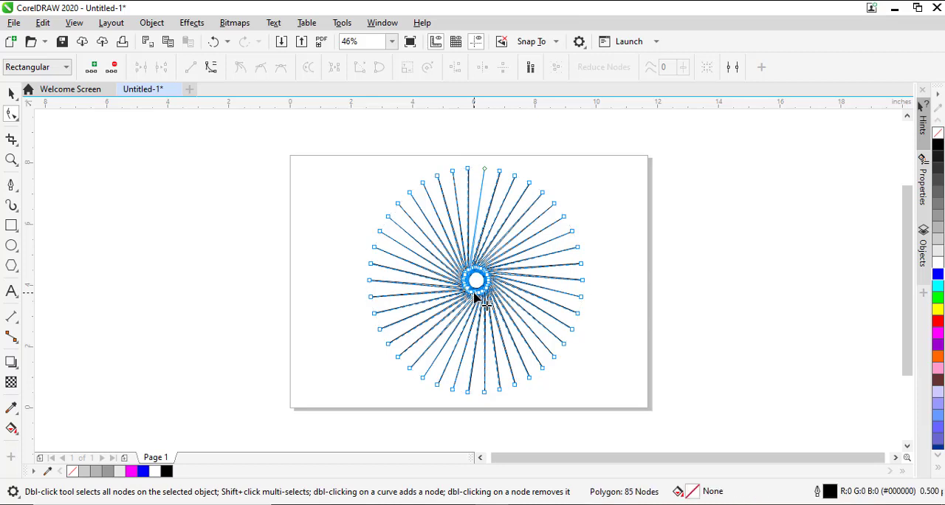
{"action": "key", "text": "space"}
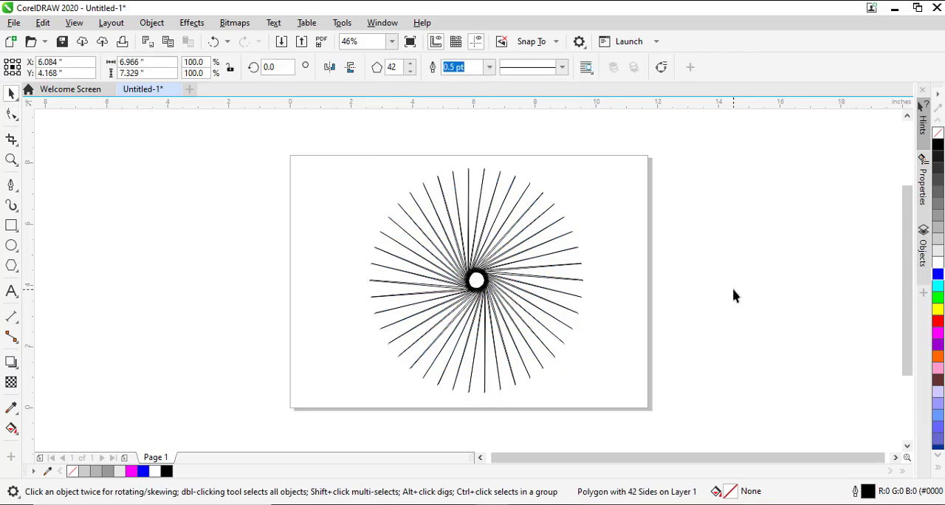
{"action": "left_click", "coordinate": [669, 308]}
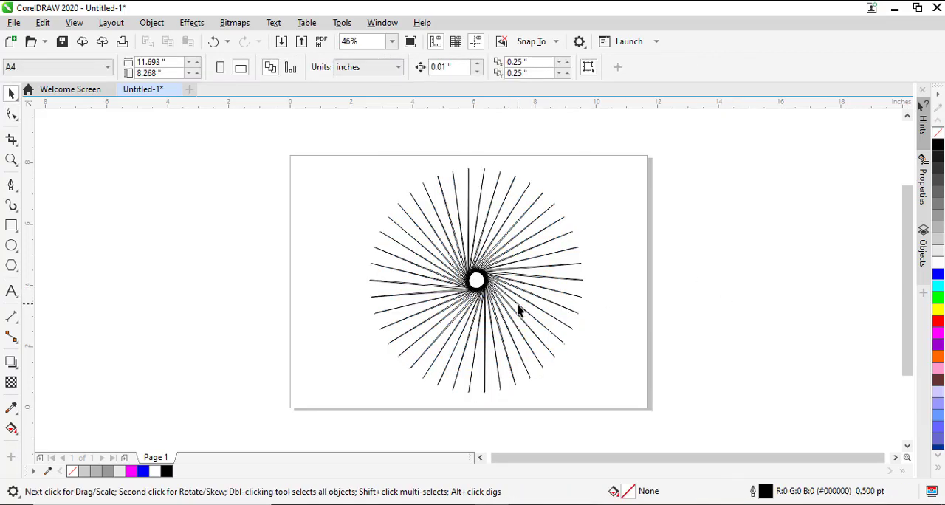
Fill the starburst polygon with blue (#0000FF)
{"action": "left_click", "coordinate": [486, 301]}
{"action": "left_click", "coordinate": [486, 301]}
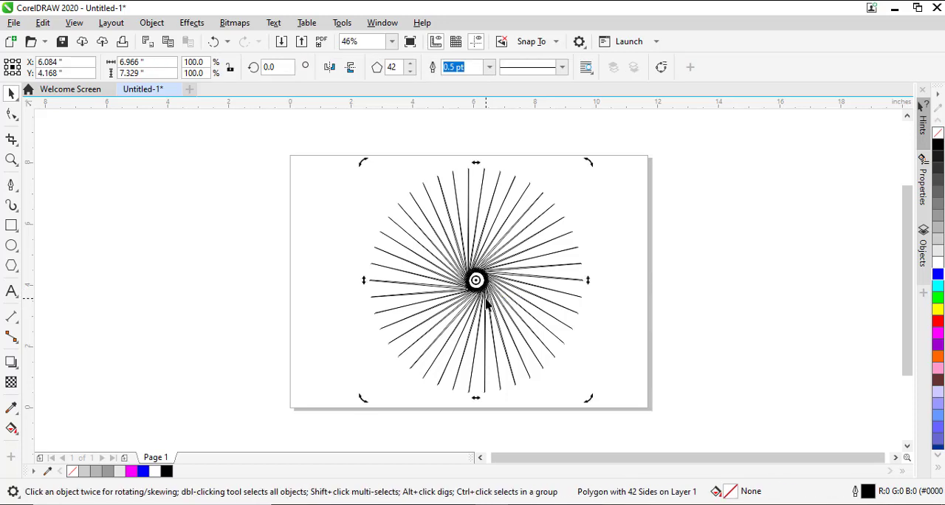
{"action": "left_click", "coordinate": [939, 277]}
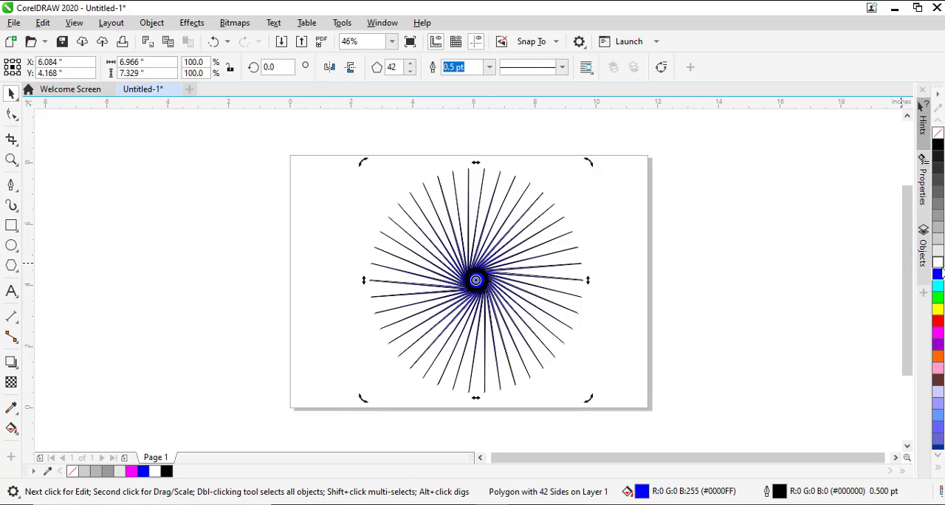
Set the starburst polygon's outline to green (#00FF00) and its fill to black (#000000), and deselect it
{"action": "right_click", "coordinate": [938, 296]}
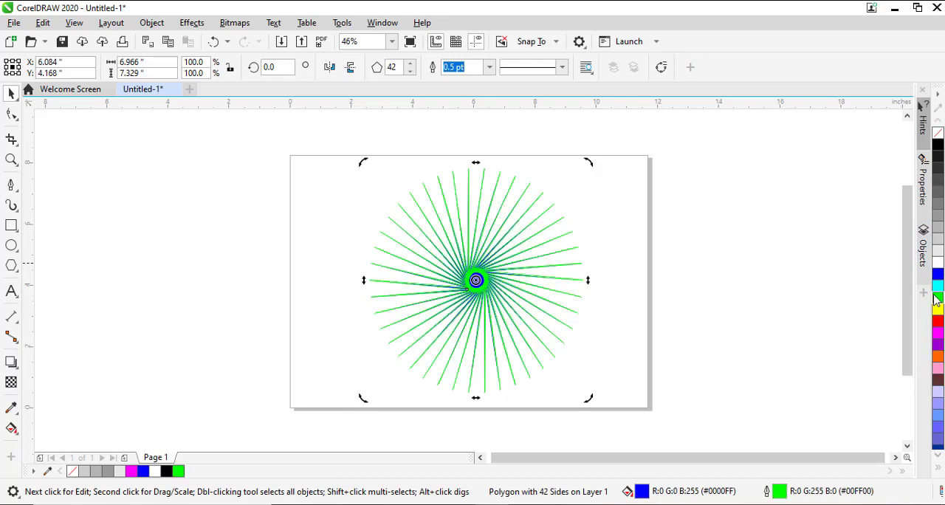
{"action": "left_click", "coordinate": [687, 304]}
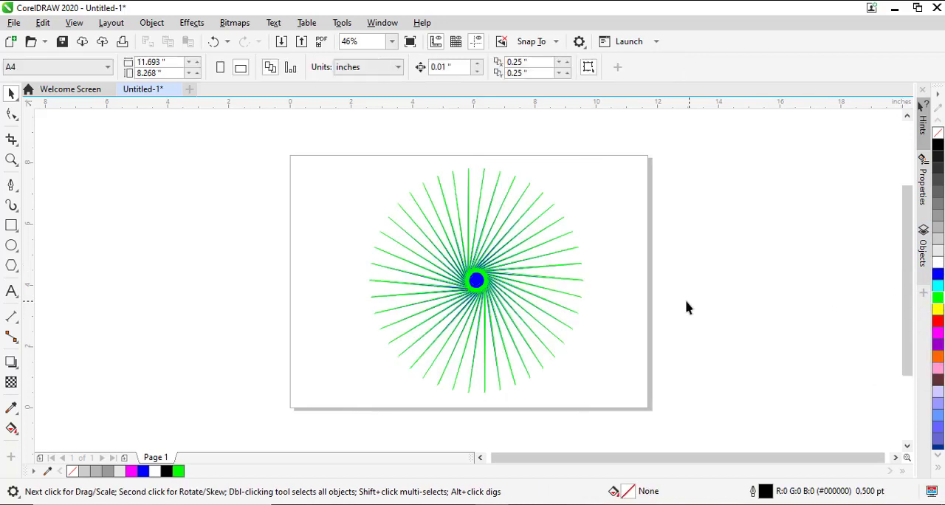
{"action": "left_click", "coordinate": [475, 296]}
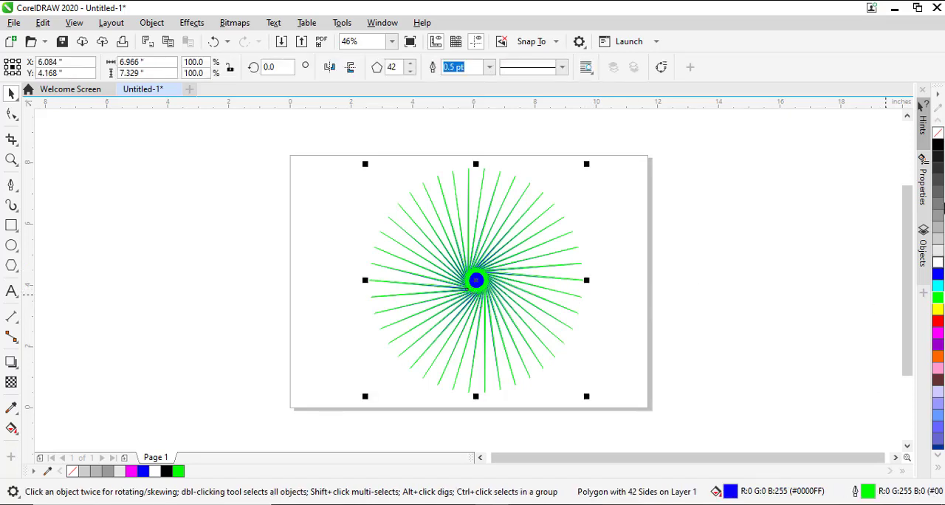
{"action": "left_click", "coordinate": [938, 148]}
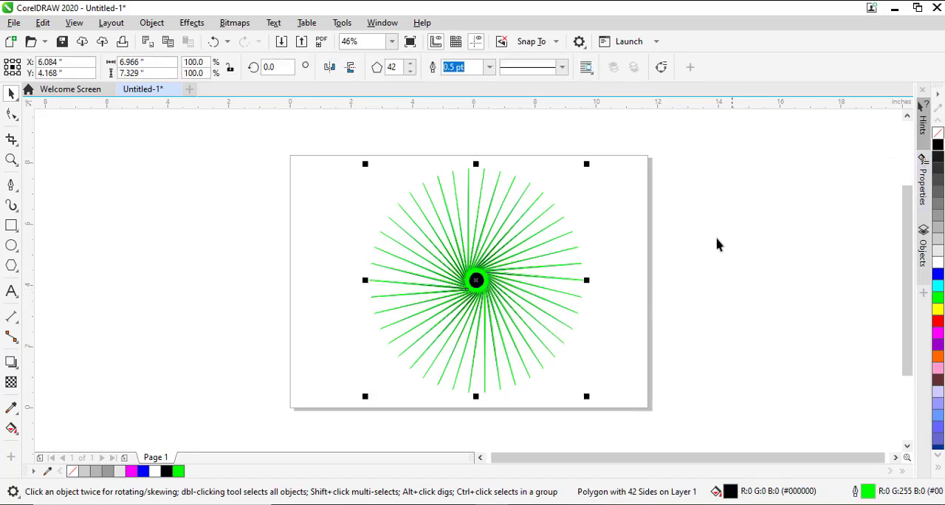
{"action": "left_click", "coordinate": [704, 257]}
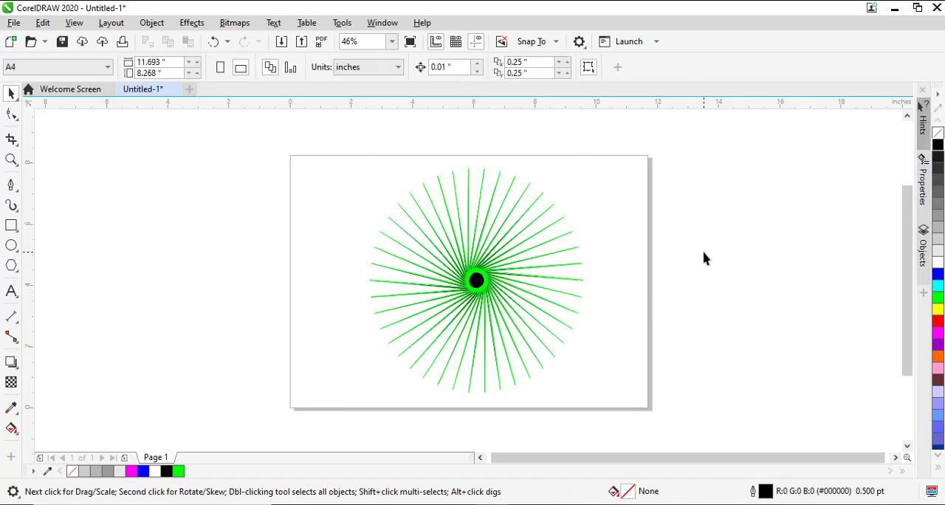
Delete the starburst and draw a new polygon, raised to five sides, about 4.02 by 4.42 inches
{"action": "left_click", "coordinate": [479, 289]}
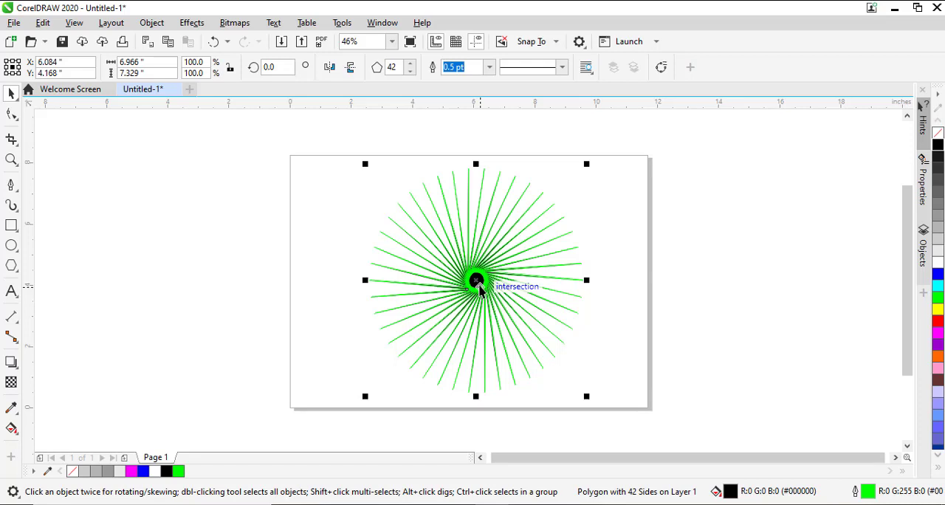
{"action": "key", "text": "Delete"}
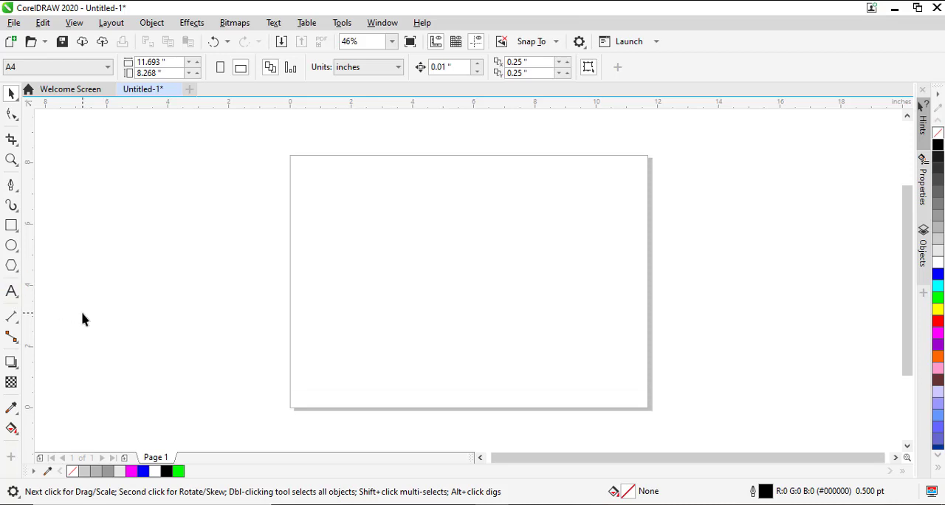
{"action": "left_click", "coordinate": [11, 265]}
{"action": "mouse_move", "coordinate": [453, 214]}
{"action": "left_mouse_down"}
{"action": "mouse_move", "coordinate": [532, 325]}
{"action": "mouse_move", "coordinate": [598, 365]}
{"action": "mouse_move", "coordinate": [566, 371]}
{"action": "mouse_move", "coordinate": [577, 368]}
{"action": "left_mouse_up"}
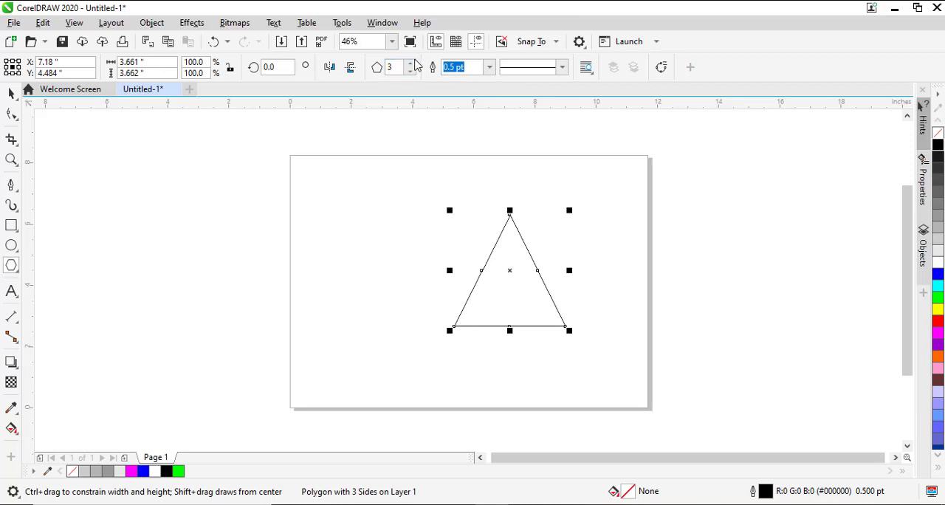
{"action": "left_click", "coordinate": [410, 64]}
{"action": "left_click", "coordinate": [410, 64]}
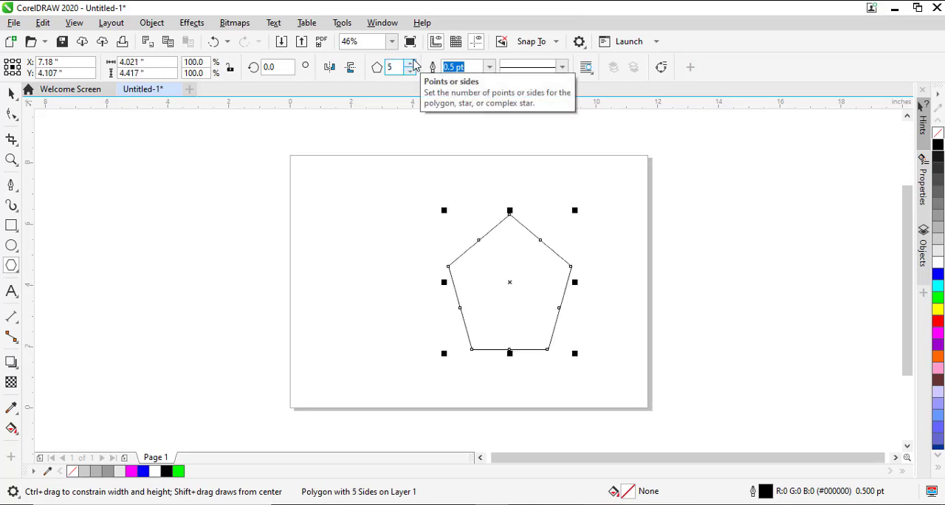
Pull a mid-side node of the pentagon inward with the Shape tool to form a five-pointed star, and return to the Pick tool
{"action": "left_click", "coordinate": [13, 114]}
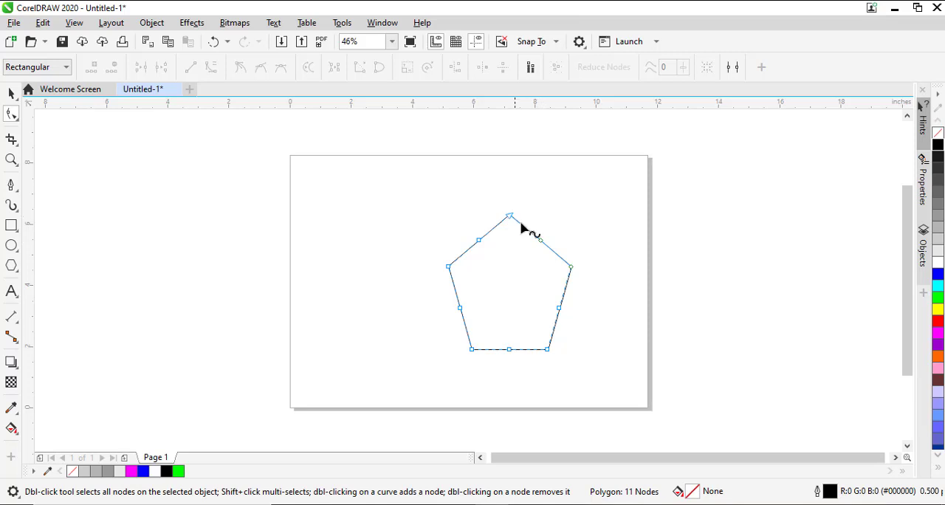
{"action": "left_click", "coordinate": [541, 243]}
{"action": "left_click_drag", "start_coordinate": [541, 246], "coordinate": [547, 268]}
{"action": "key", "text": "space"}
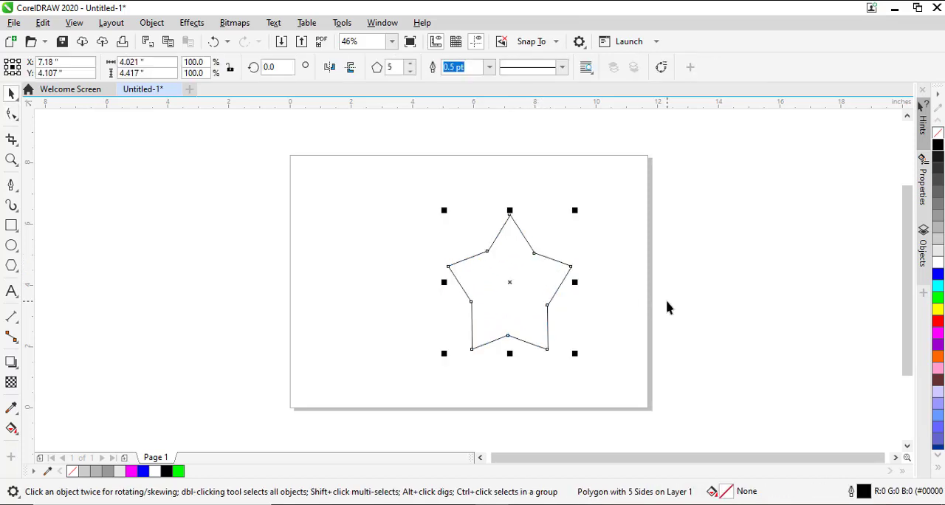
Delete the star and add a rectangle that matches the full page size
{"action": "key", "text": "Delete"}
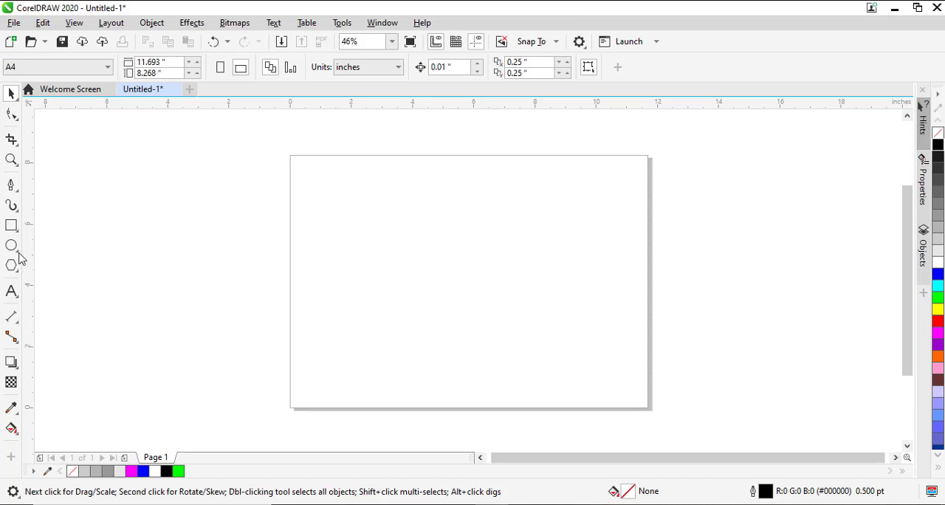
{"action": "double_click", "coordinate": [11, 227]}
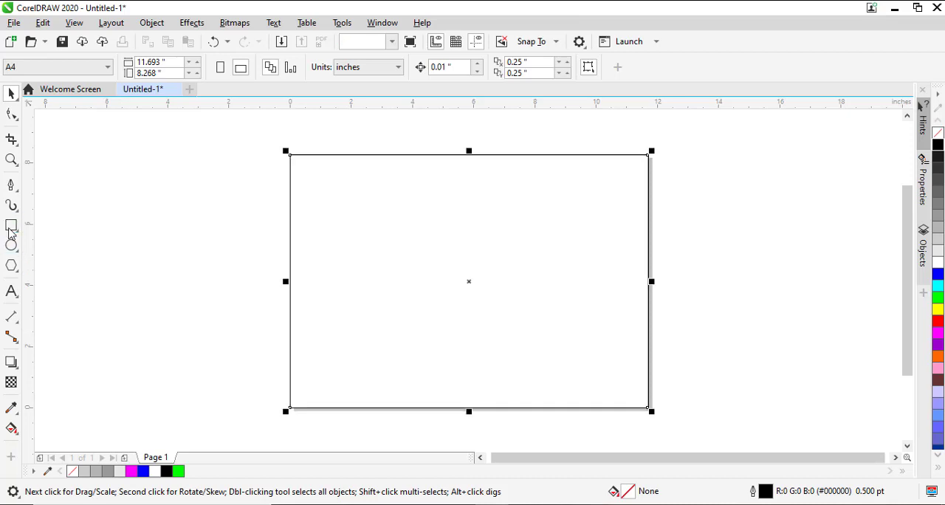